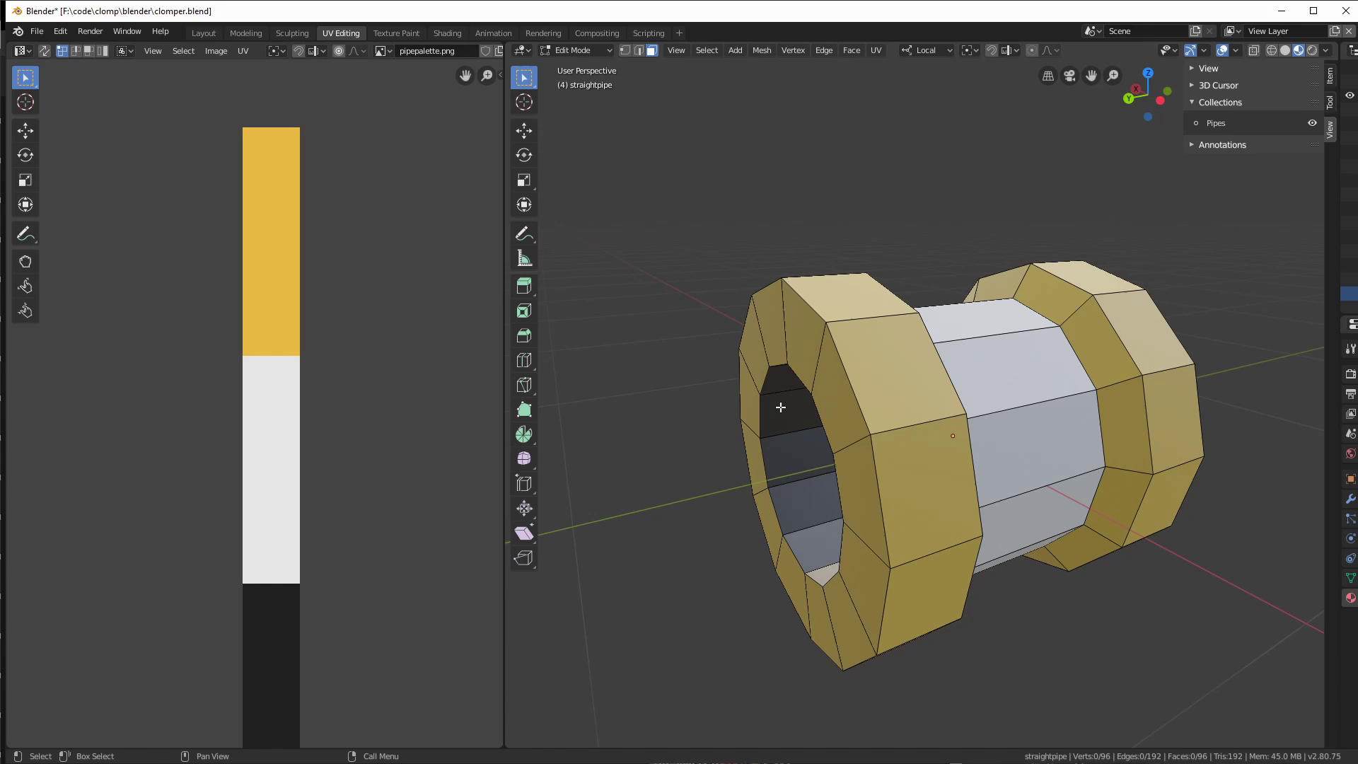
Step: Inspect the palette bands used by the bore, middle cylinder and both collar face loops
{"action": "left_click", "coordinate": [796, 468], "text": "alt"}
{"action": "left_click", "coordinate": [1029, 402], "text": "alt"}
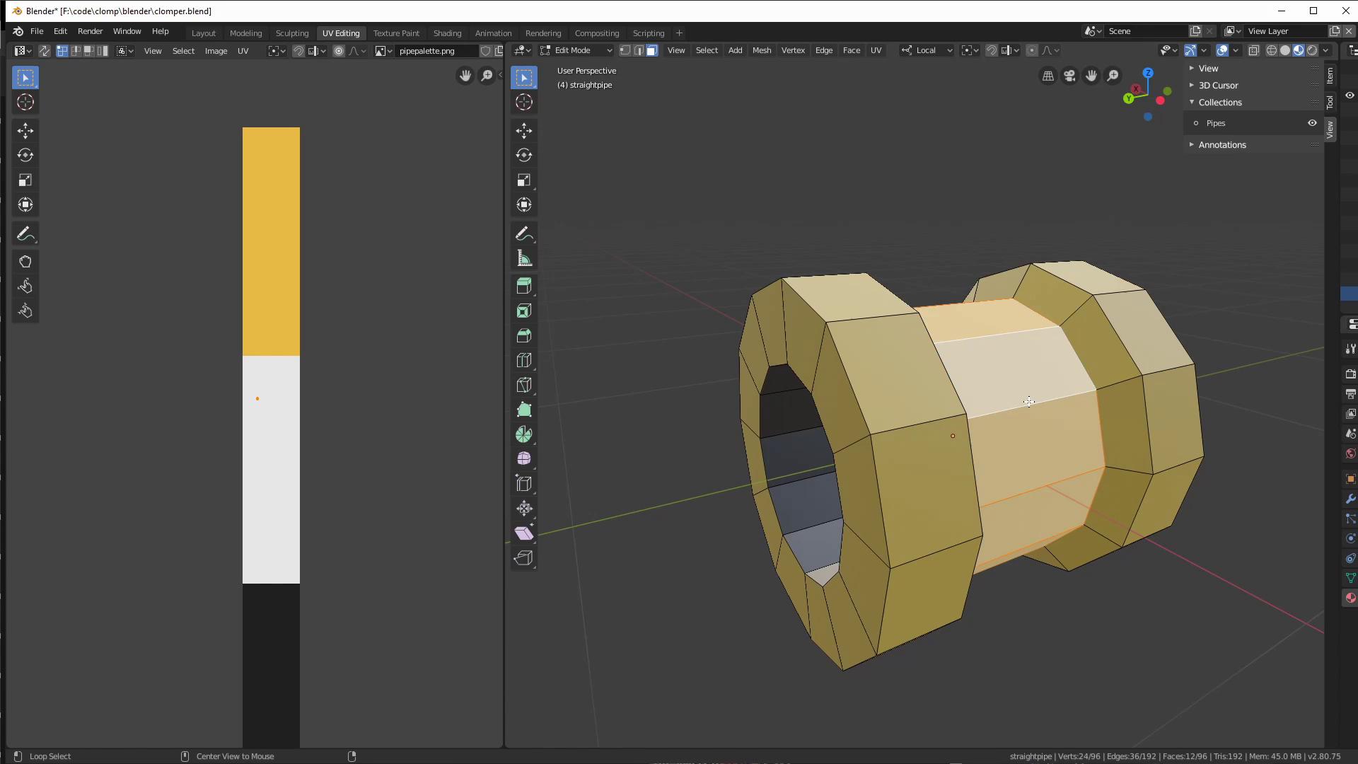
{"action": "left_click", "coordinate": [920, 433], "text": "alt"}
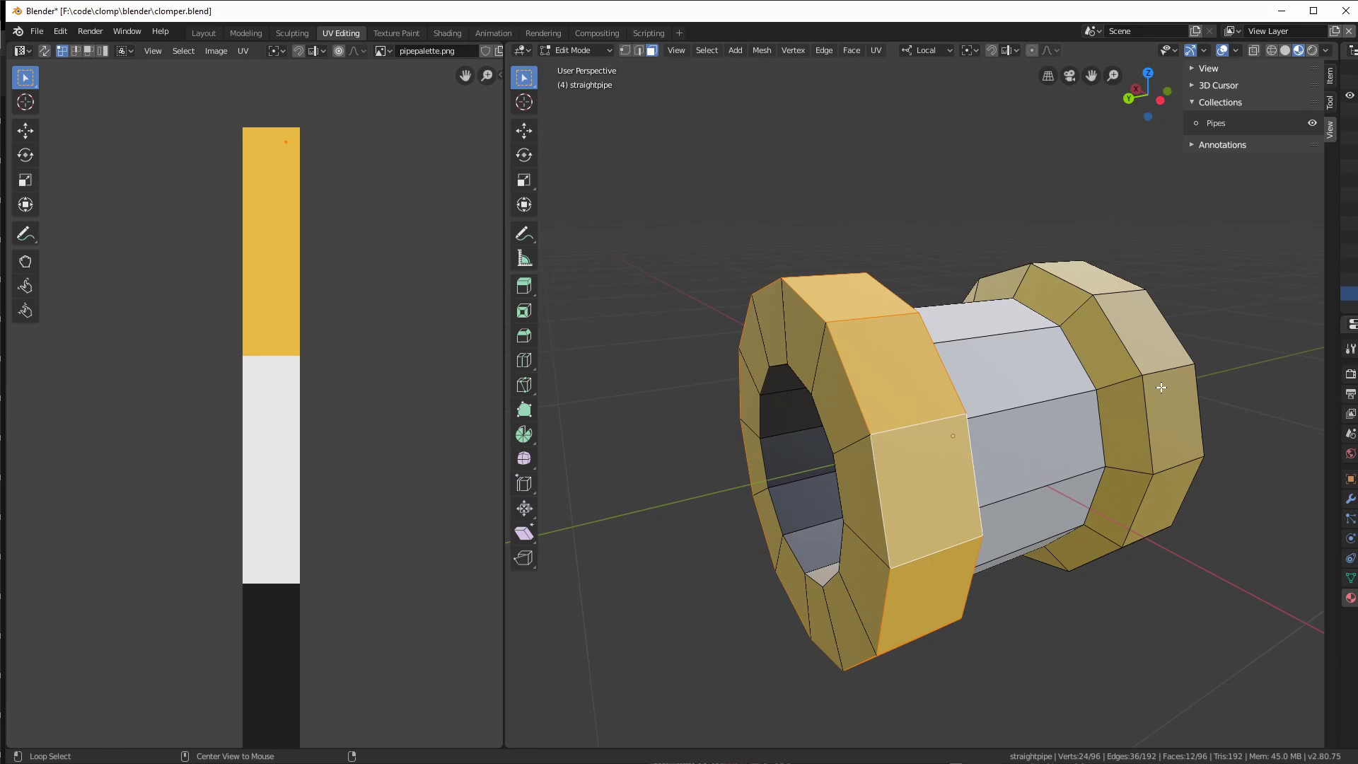
{"action": "left_click", "coordinate": [1133, 401], "text": "alt"}
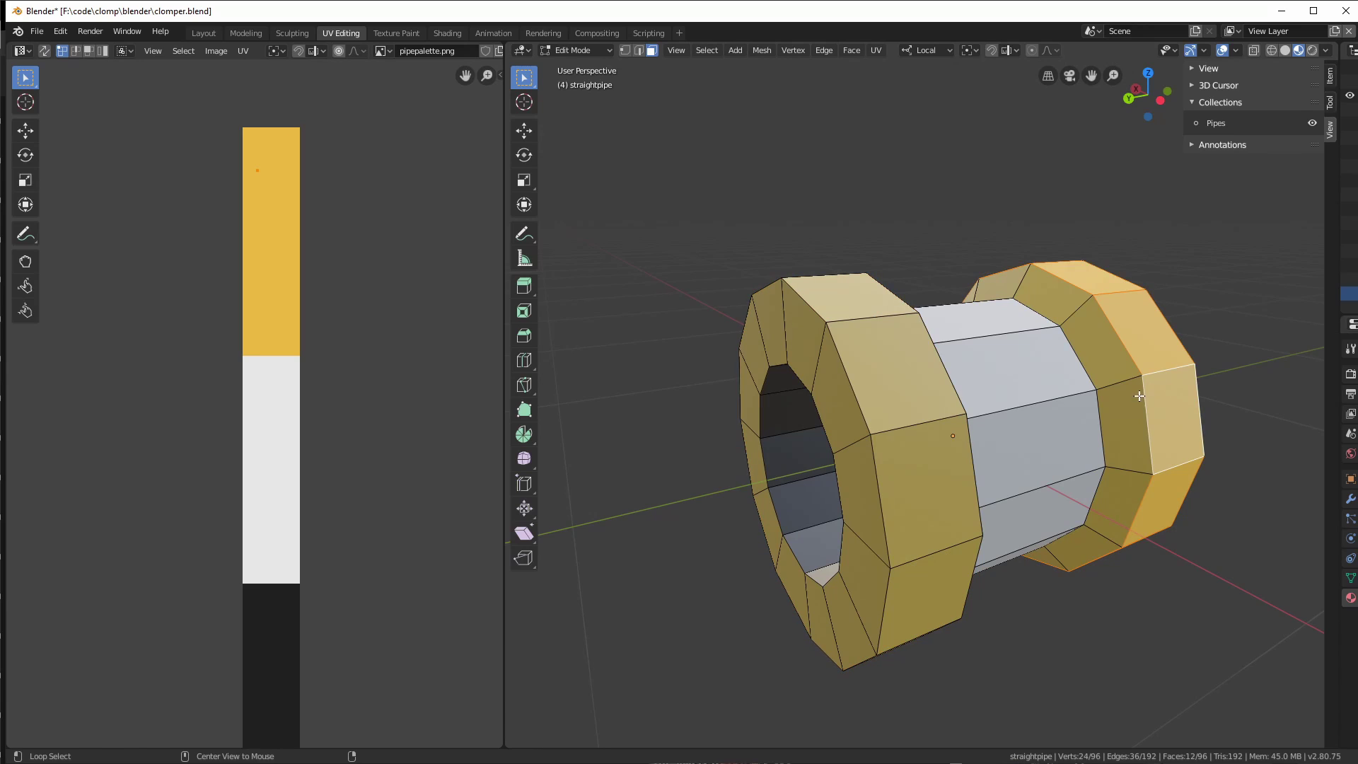
Step: Clear the selection, then select the whole left collar ring by growing its face loop
{"action": "left_click", "coordinate": [937, 266]}
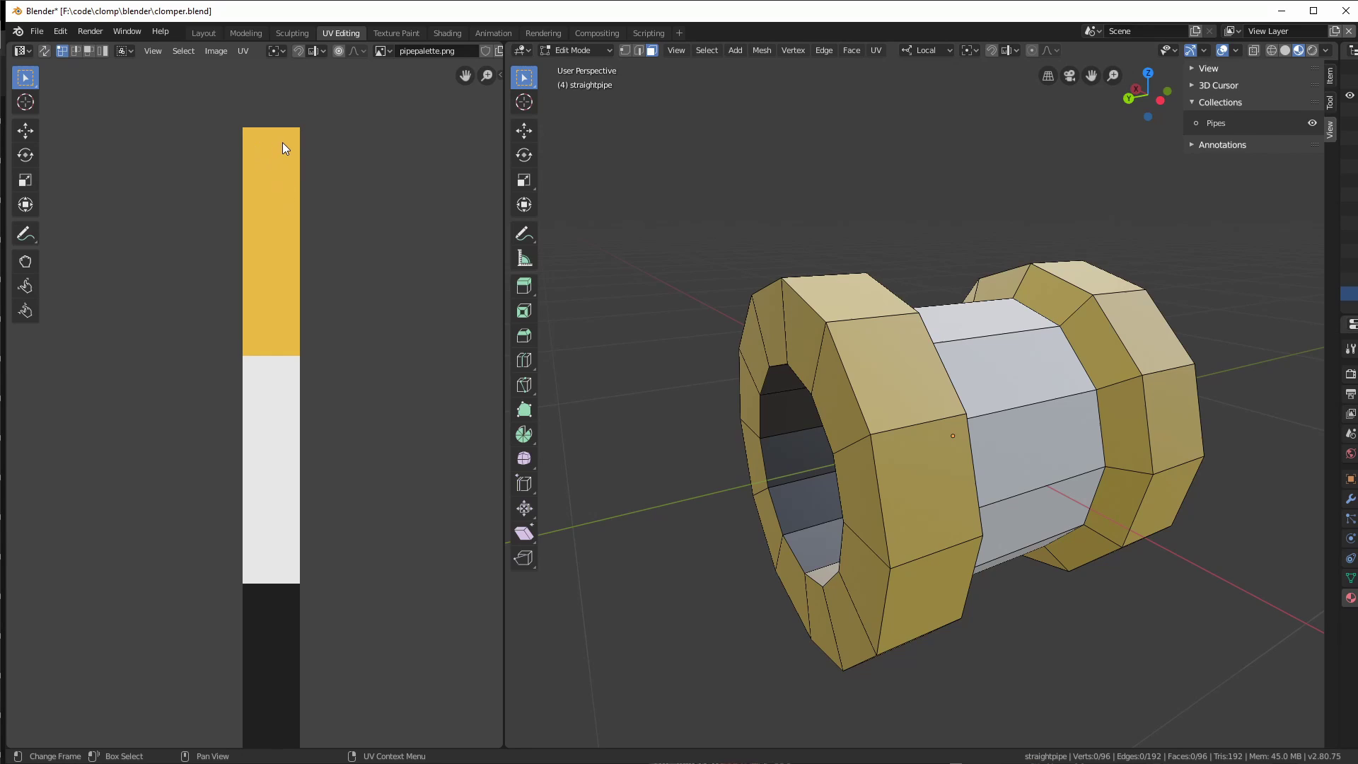
{"action": "left_click", "coordinate": [879, 433], "text": "alt"}
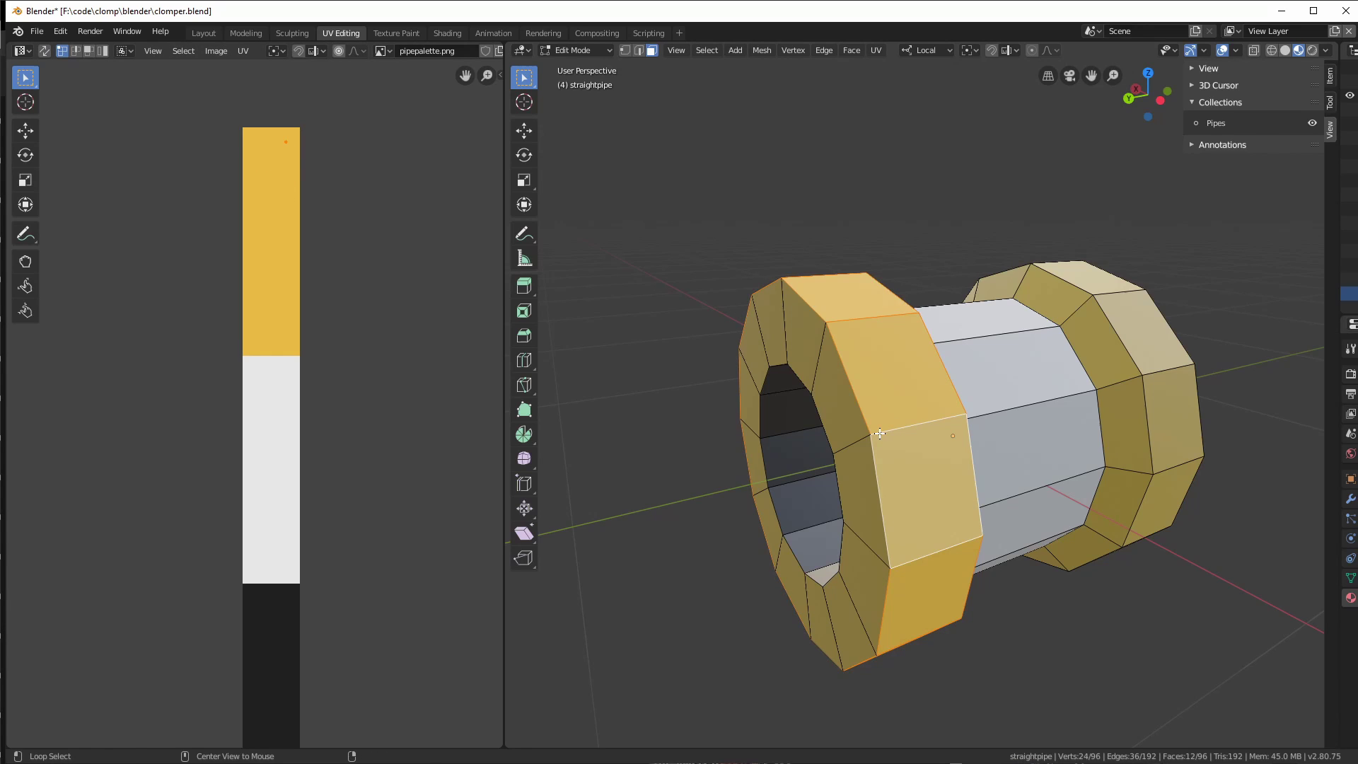
{"action": "key", "text": "ctrl+KP_Add"}
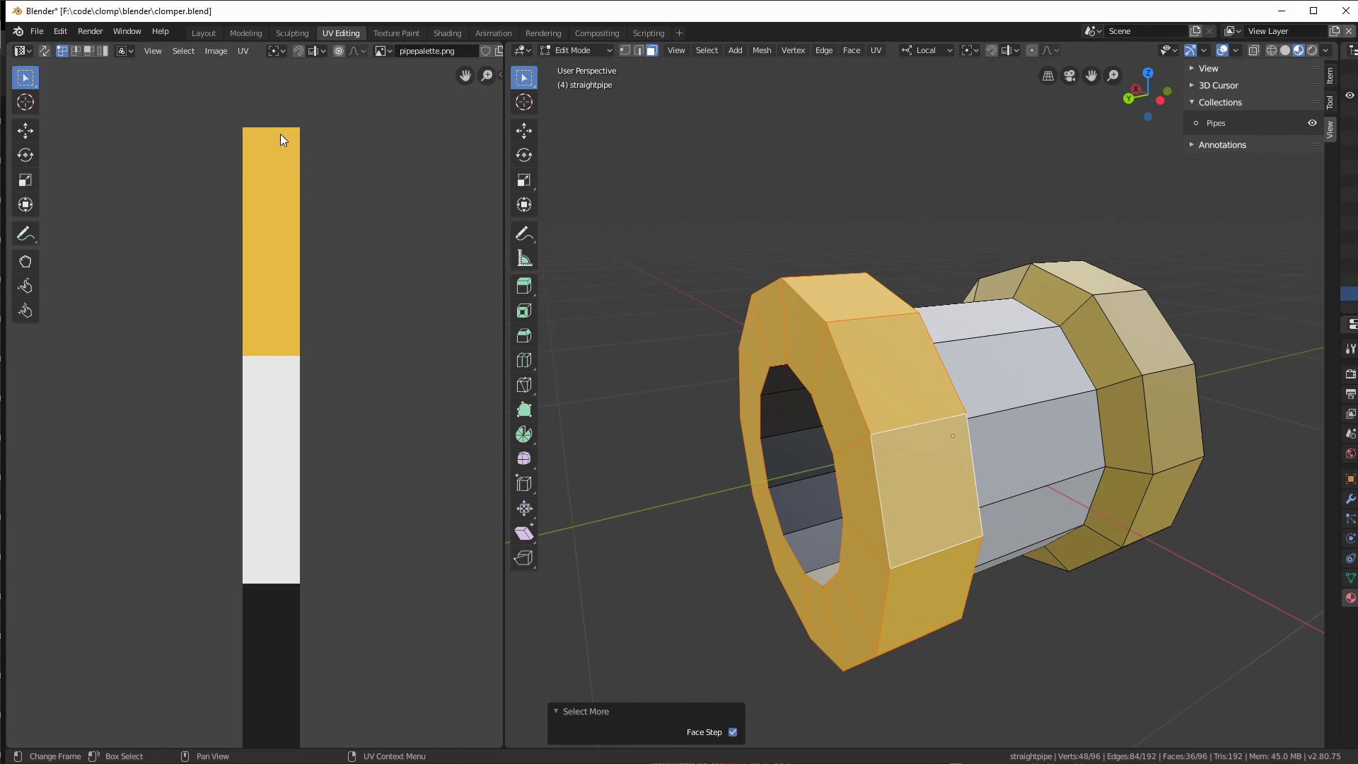
Step: Set UV Snap to Pixels to Center and select one right-collar face in the yellow band
{"action": "left_click", "coordinate": [242, 50]}
{"action": "mouse_move", "coordinate": [290, 109]}
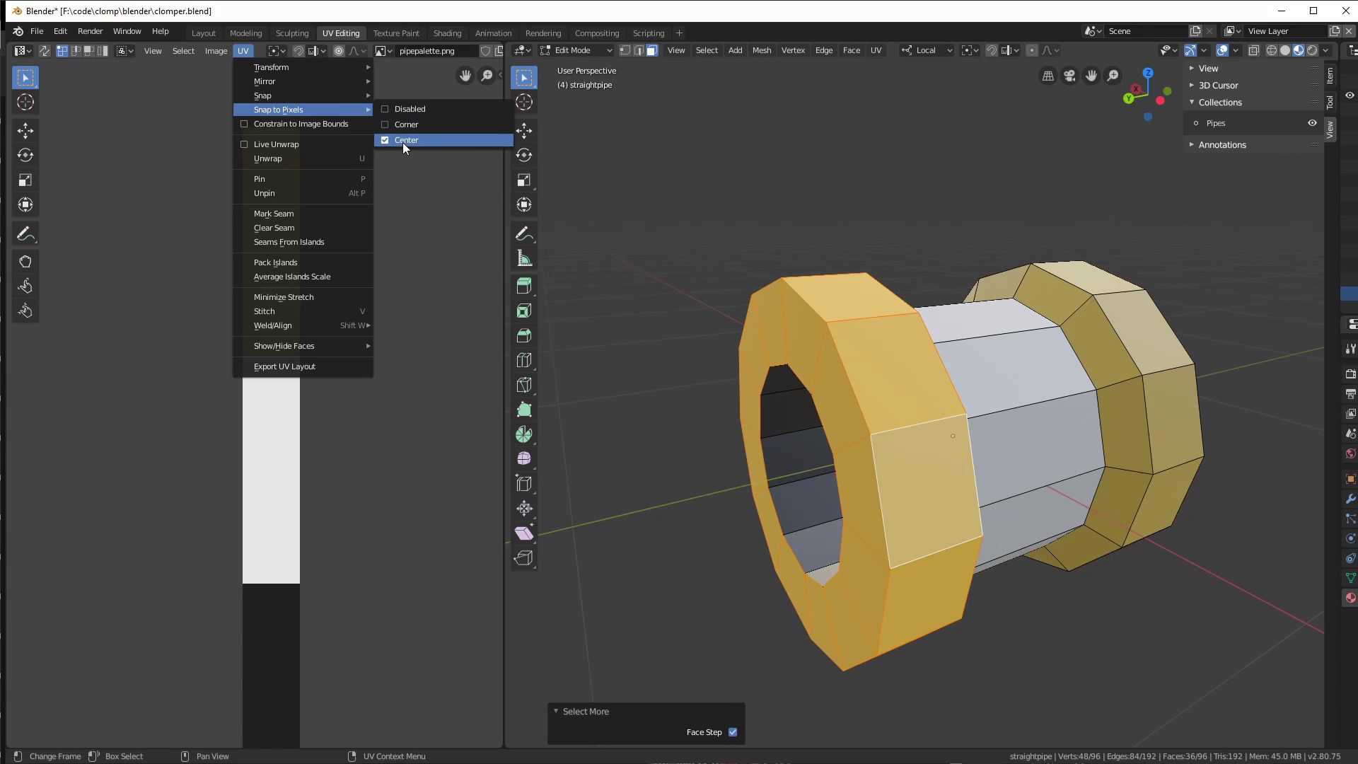
{"action": "left_click", "coordinate": [276, 141]}
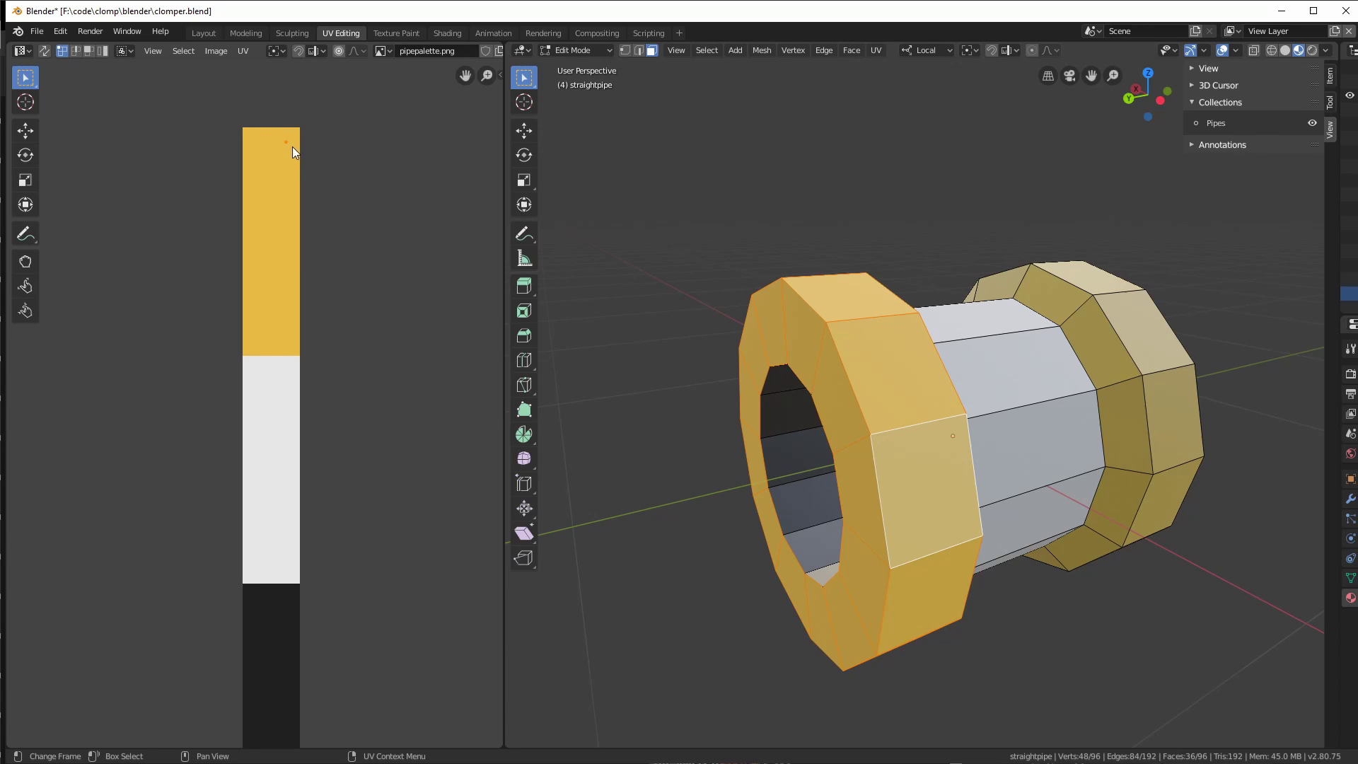
{"action": "left_click", "coordinate": [1171, 376]}
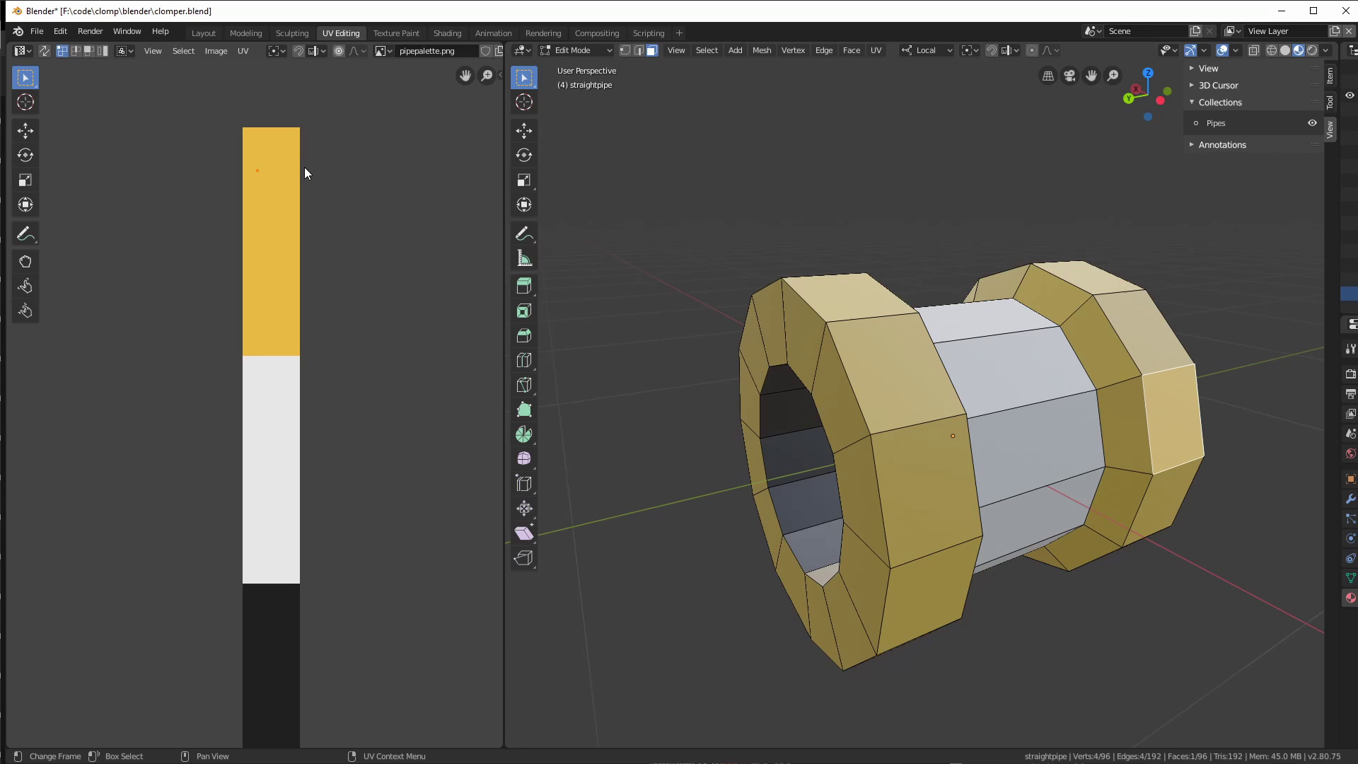
Step: Select the middle cylinder's face loop, then the inner bore loop mapped to the black band
{"action": "left_click", "coordinate": [1019, 410], "text": "alt"}
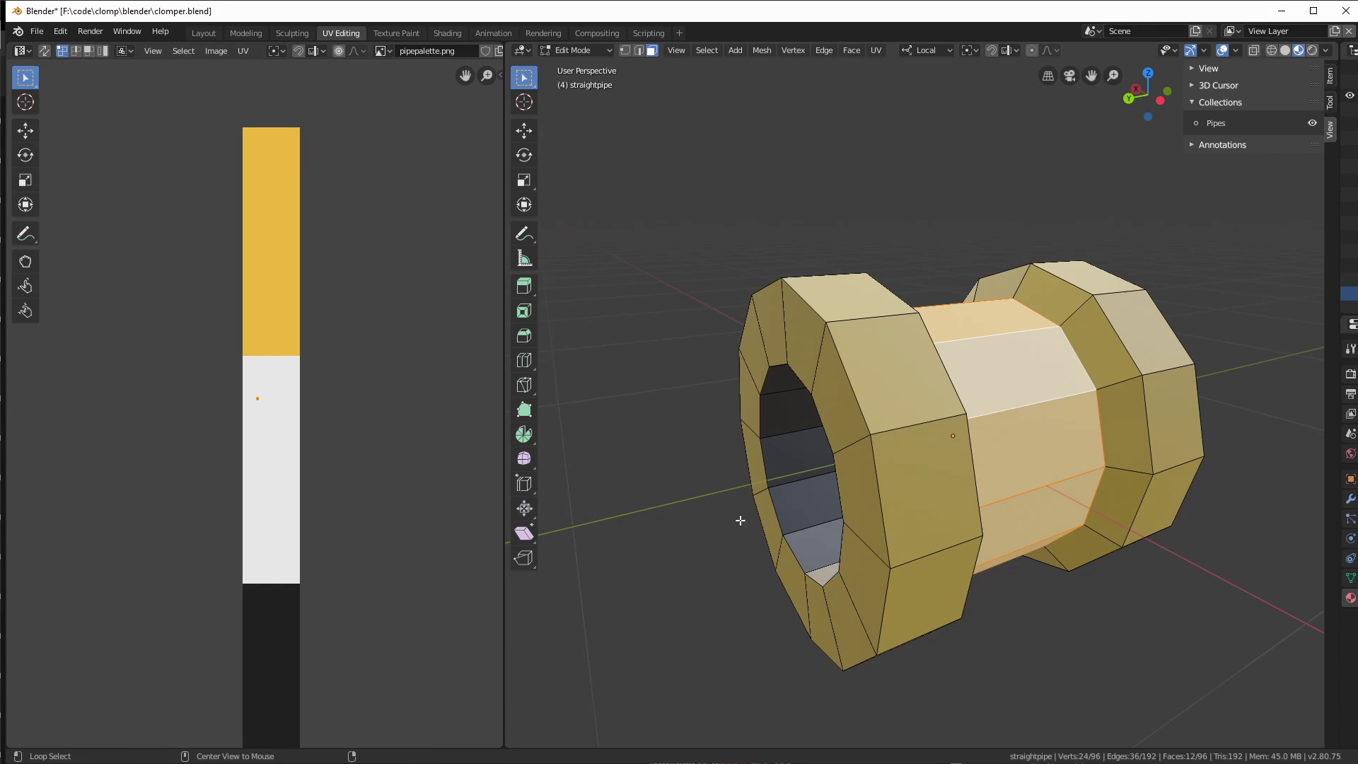
{"action": "left_click", "coordinate": [783, 488], "text": "alt"}
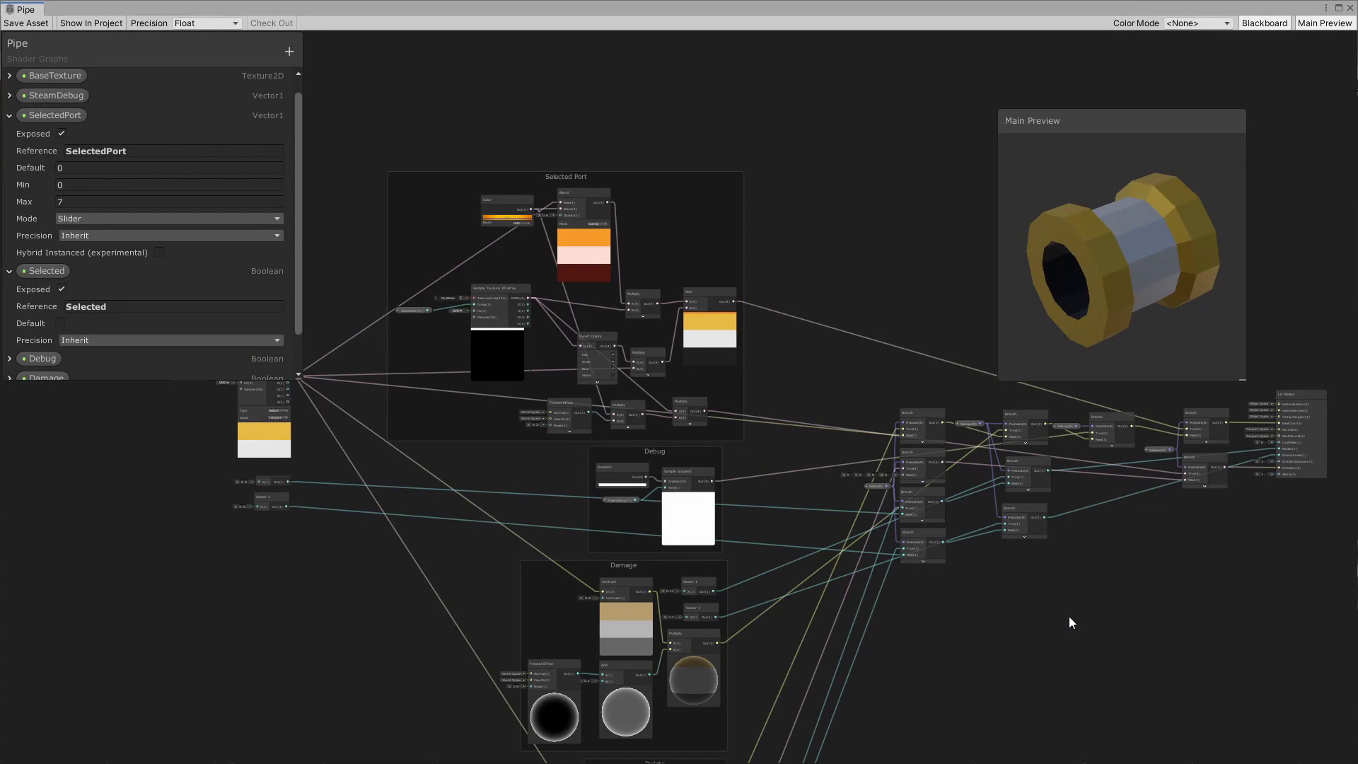
Step: Survey the Pipe graph's Selected Port, Damage and Delete groups and box-select the Branch node chain
{"action": "middle_click_drag", "start_coordinate": [1068, 616], "coordinate": [1046, 662]}
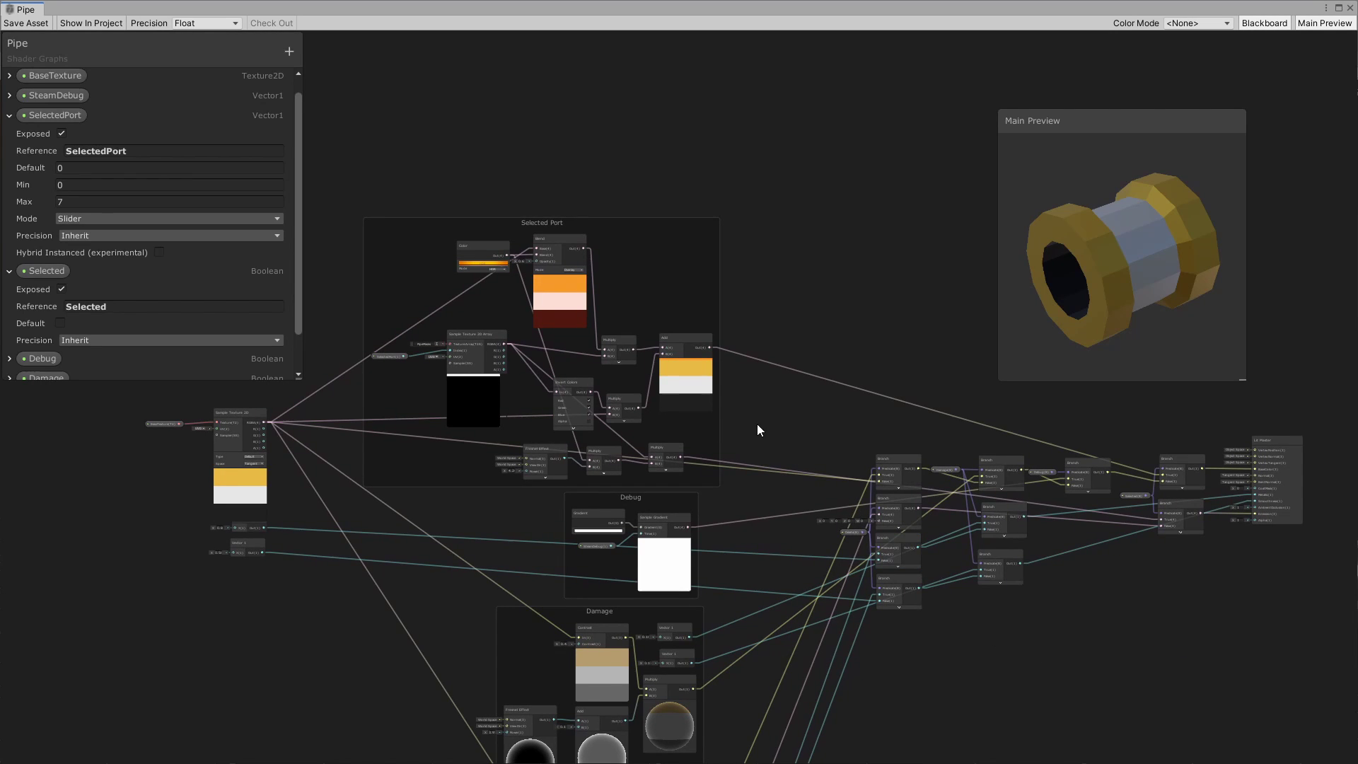
{"action": "left_click_drag", "start_coordinate": [800, 420], "coordinate": [1158, 619]}
{"action": "middle_click_drag", "start_coordinate": [693, 648], "coordinate": [732, 523]}
{"action": "scroll", "coordinate": [693, 451], "scroll_direction": "up", "scroll_amount": 1}
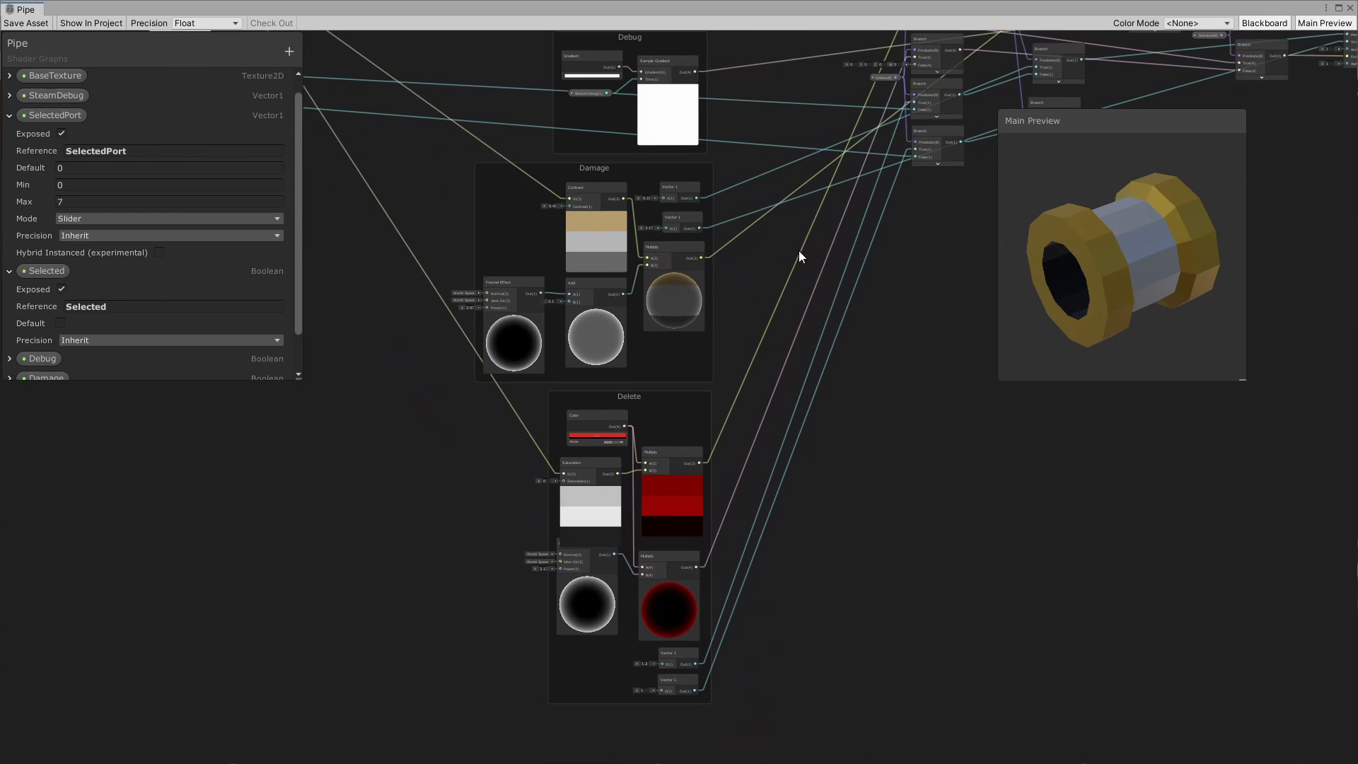
{"action": "middle_click_drag", "start_coordinate": [799, 250], "coordinate": [778, 479]}
{"action": "middle_click_drag", "start_coordinate": [736, 269], "coordinate": [617, 343]}
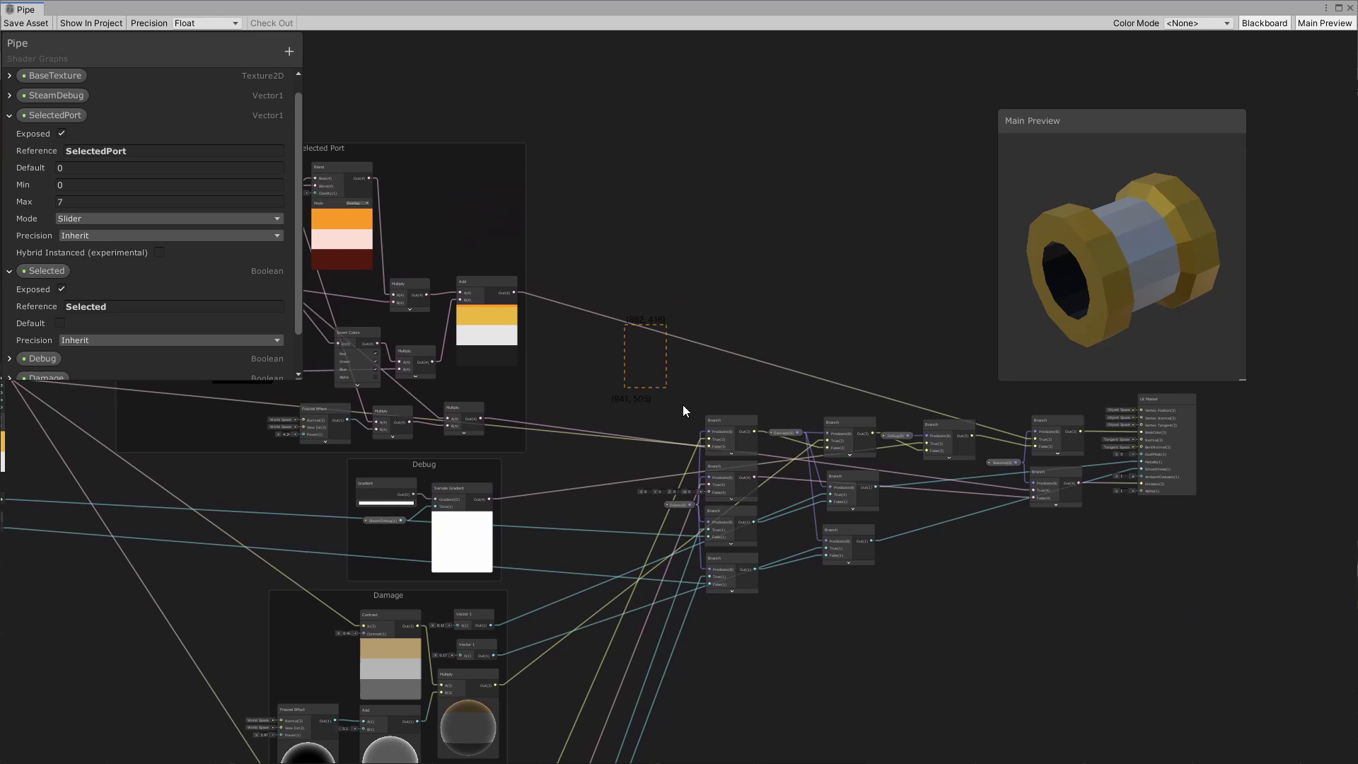
{"action": "left_click_drag", "start_coordinate": [683, 405], "coordinate": [1095, 634]}
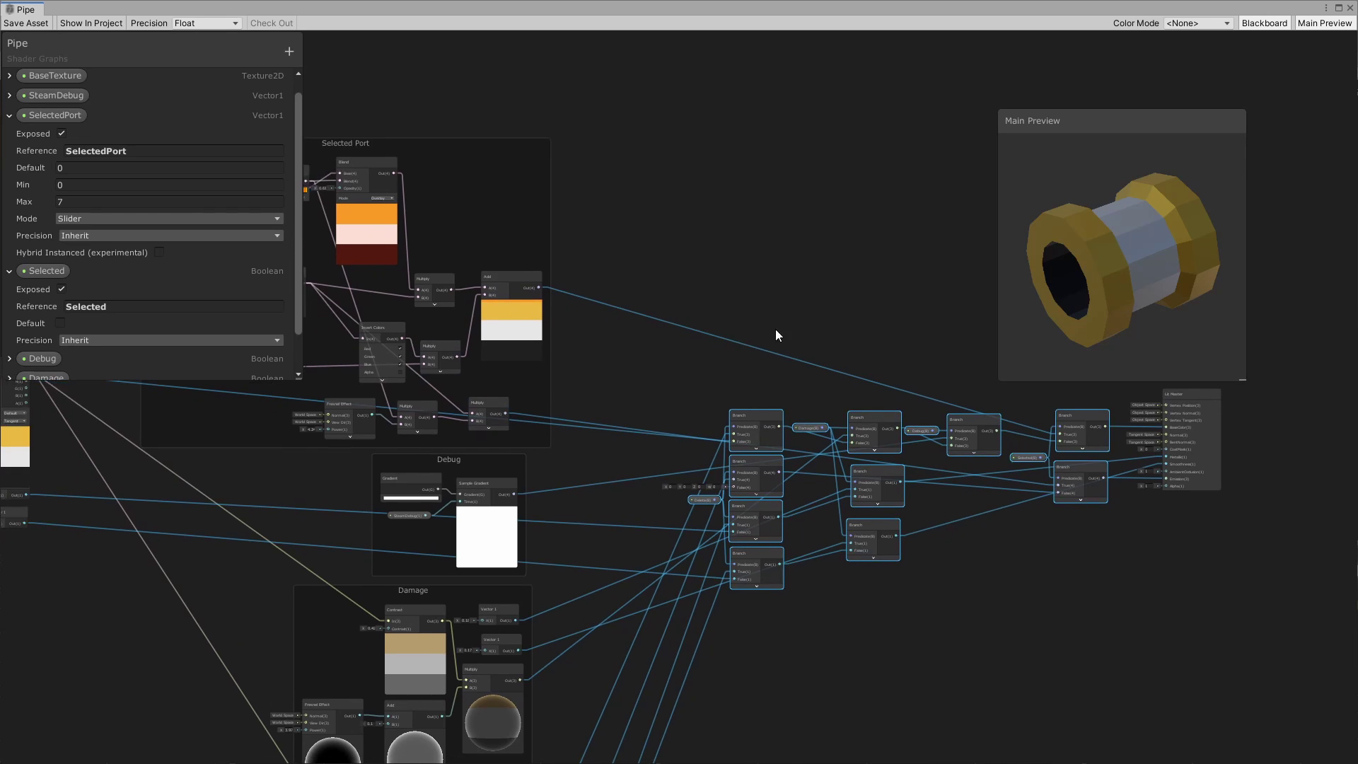
{"action": "middle_click_drag", "start_coordinate": [776, 333], "coordinate": [991, 443]}
{"action": "scroll", "coordinate": [873, 485], "scroll_direction": "up", "scroll_amount": 3}
Step: Enlarge the Main Preview and move it off the Selected Port nodes
{"action": "middle_click_drag", "start_coordinate": [863, 485], "coordinate": [997, 528]}
{"action": "left_click_drag", "start_coordinate": [1244, 379], "coordinate": [1355, 492]}
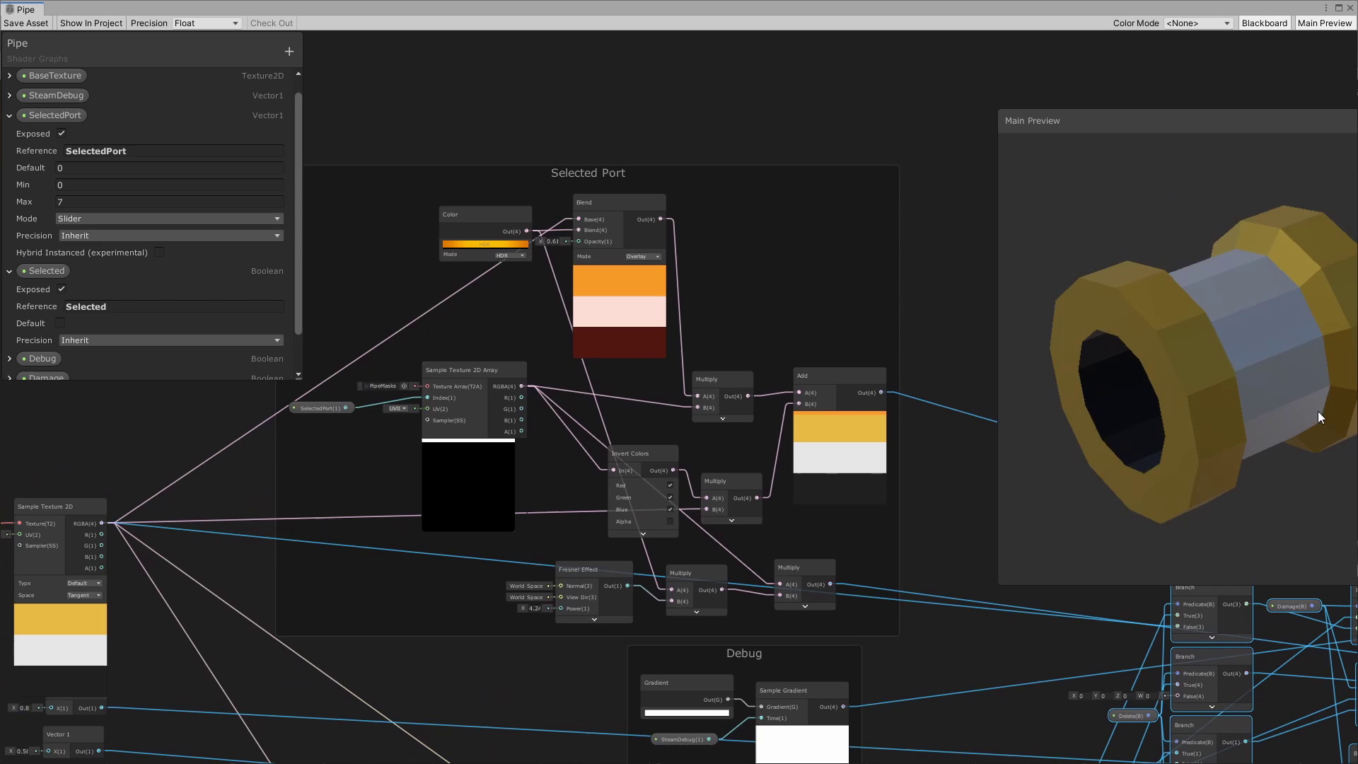
{"action": "left_click_drag", "start_coordinate": [1229, 159], "coordinate": [1096, 290]}
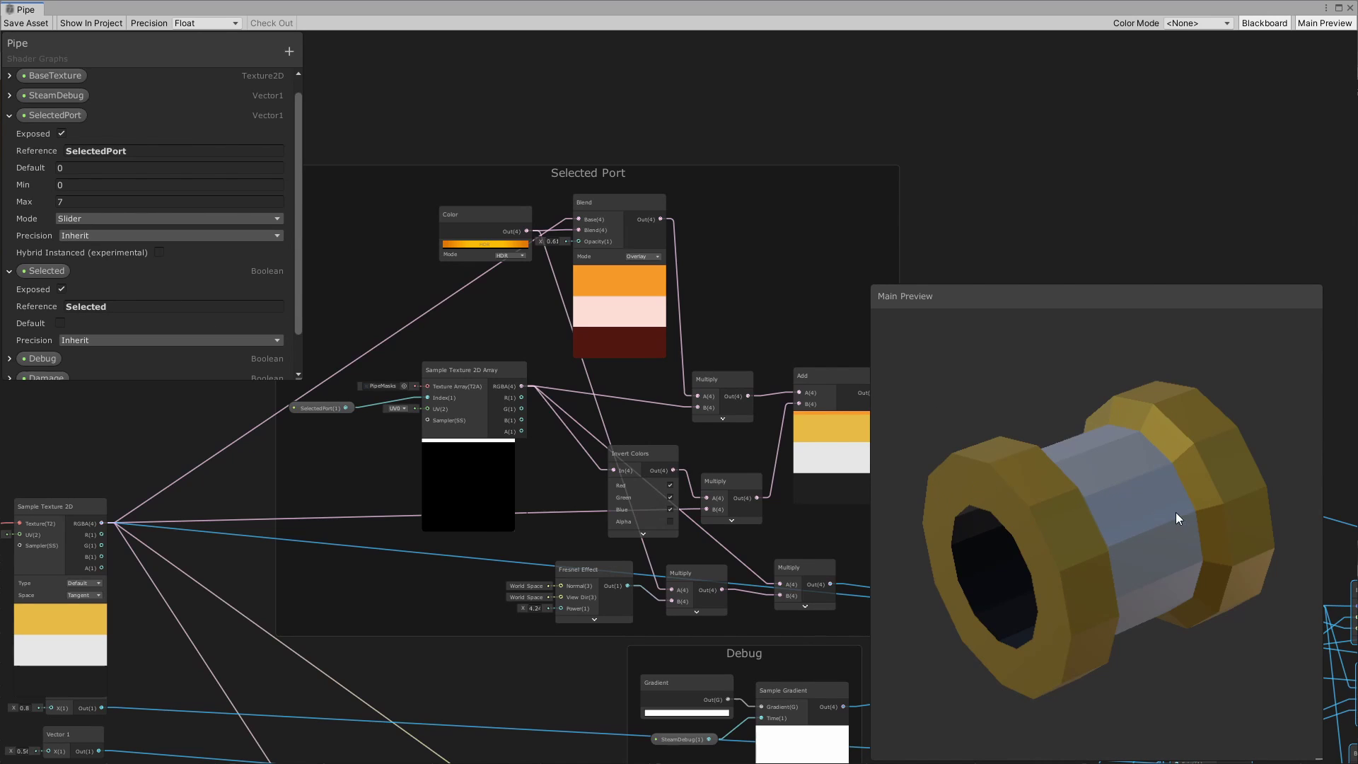
Step: Enable the Selected property's default, then check the orange end ring in the preview
{"action": "left_click", "coordinate": [60, 323]}
{"action": "left_click_drag", "start_coordinate": [1103, 577], "coordinate": [1187, 485]}
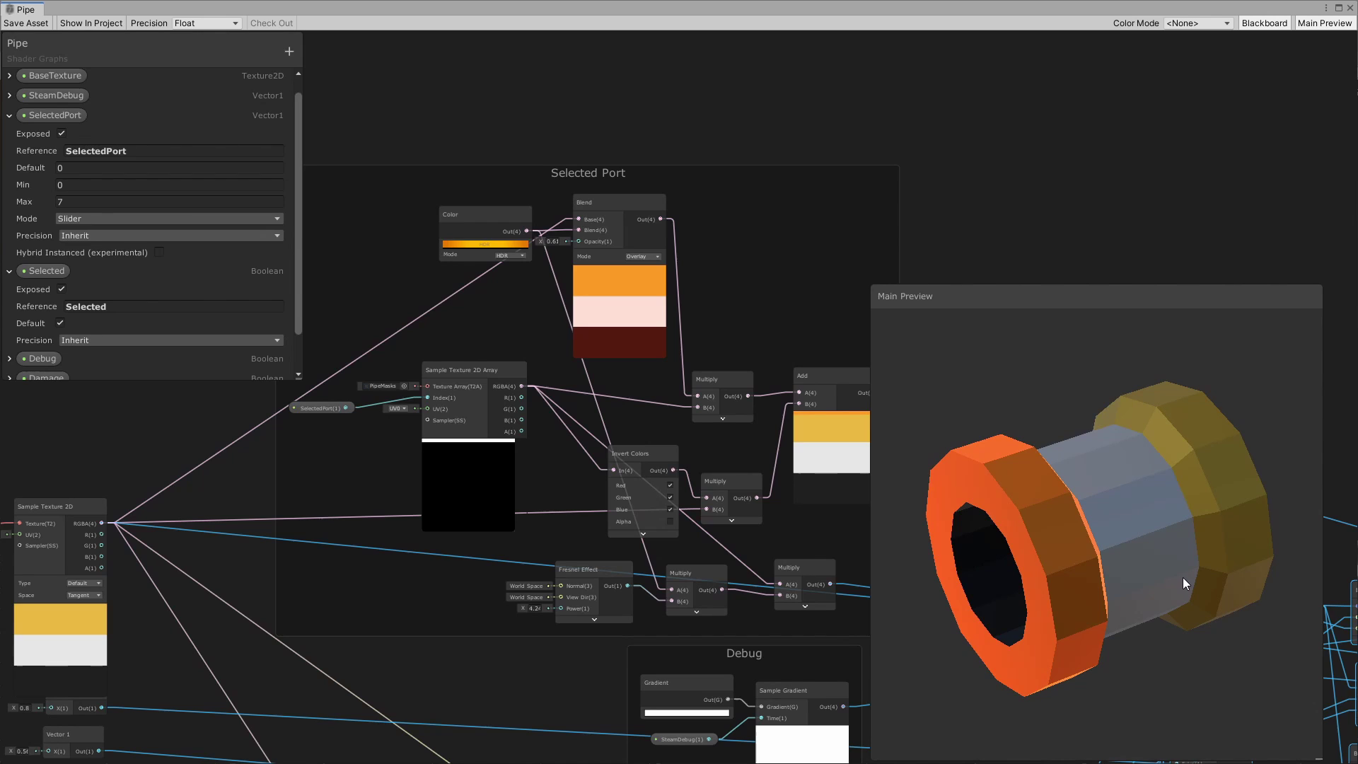
{"action": "left_click_drag", "start_coordinate": [1196, 557], "coordinate": [1173, 547]}
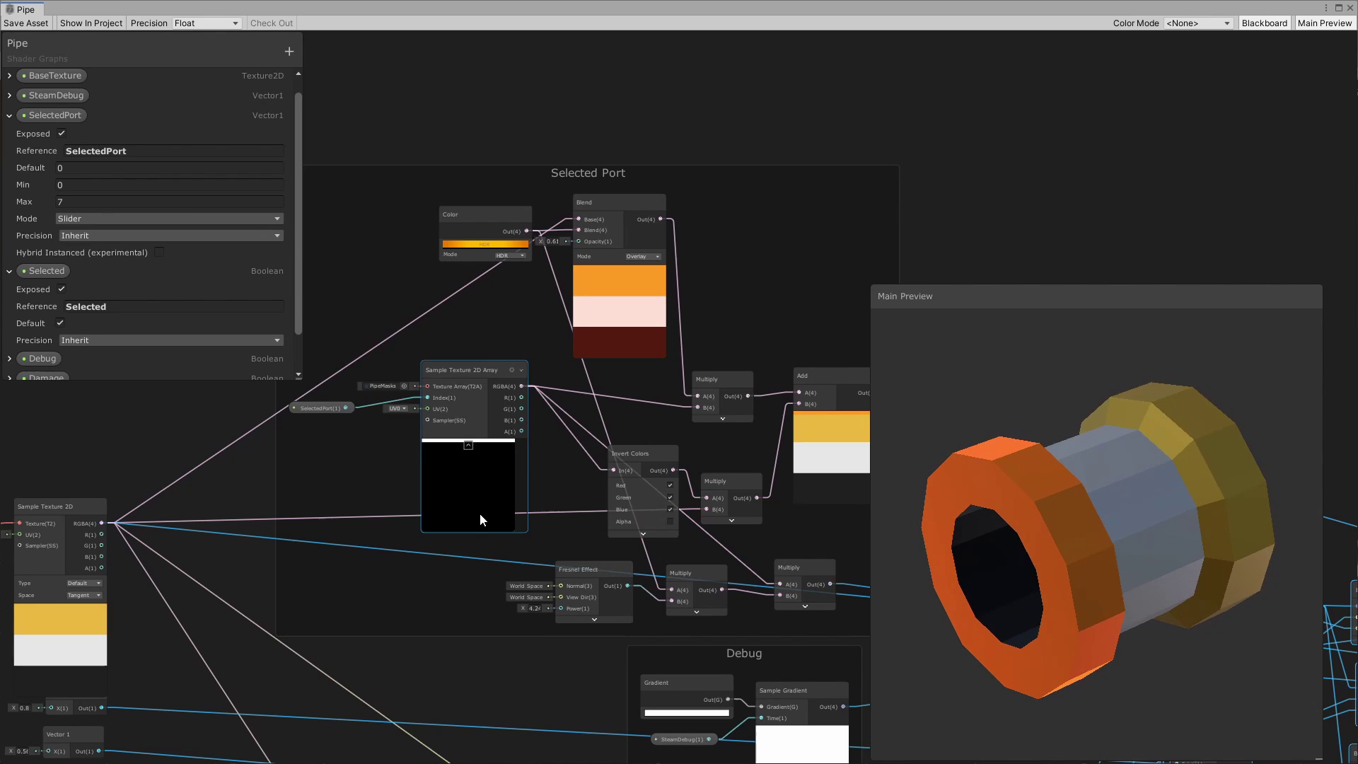
{"action": "scroll", "coordinate": [480, 519], "scroll_direction": "up", "scroll_amount": 1}
{"action": "scroll", "coordinate": [479, 512], "scroll_direction": "up", "scroll_amount": 1}
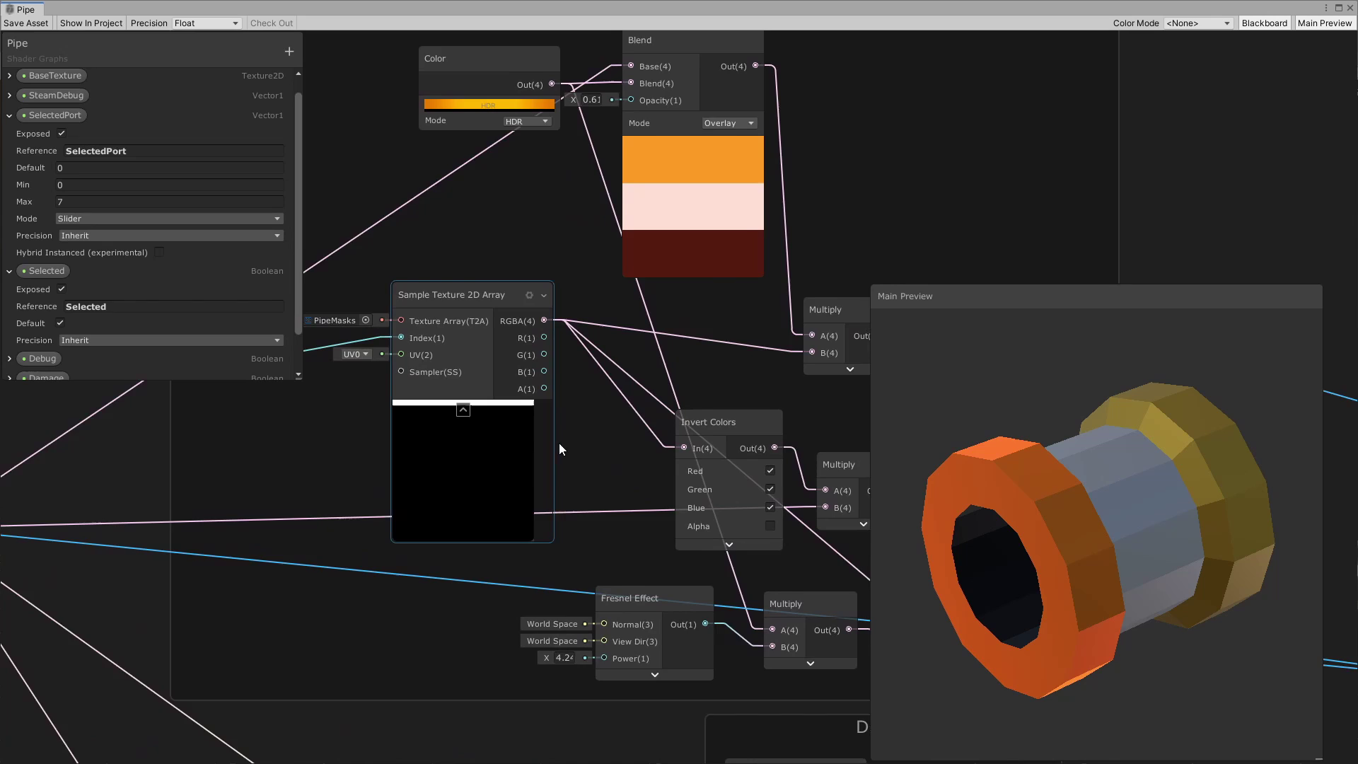
{"action": "scroll", "coordinate": [587, 523], "scroll_direction": "up", "scroll_amount": 2}
{"action": "middle_click_drag", "start_coordinate": [592, 542], "coordinate": [575, 563]}
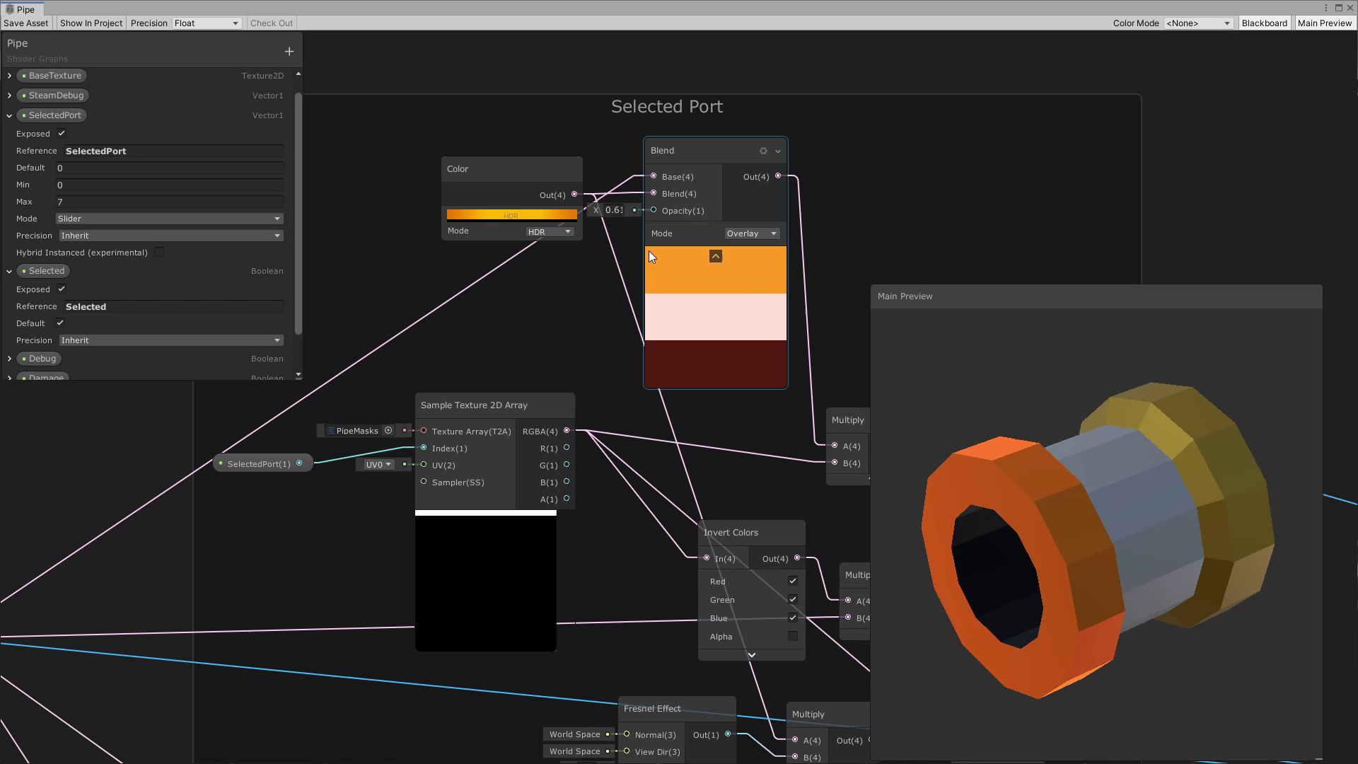
{"action": "middle_click_drag", "start_coordinate": [786, 431], "coordinate": [428, 440]}
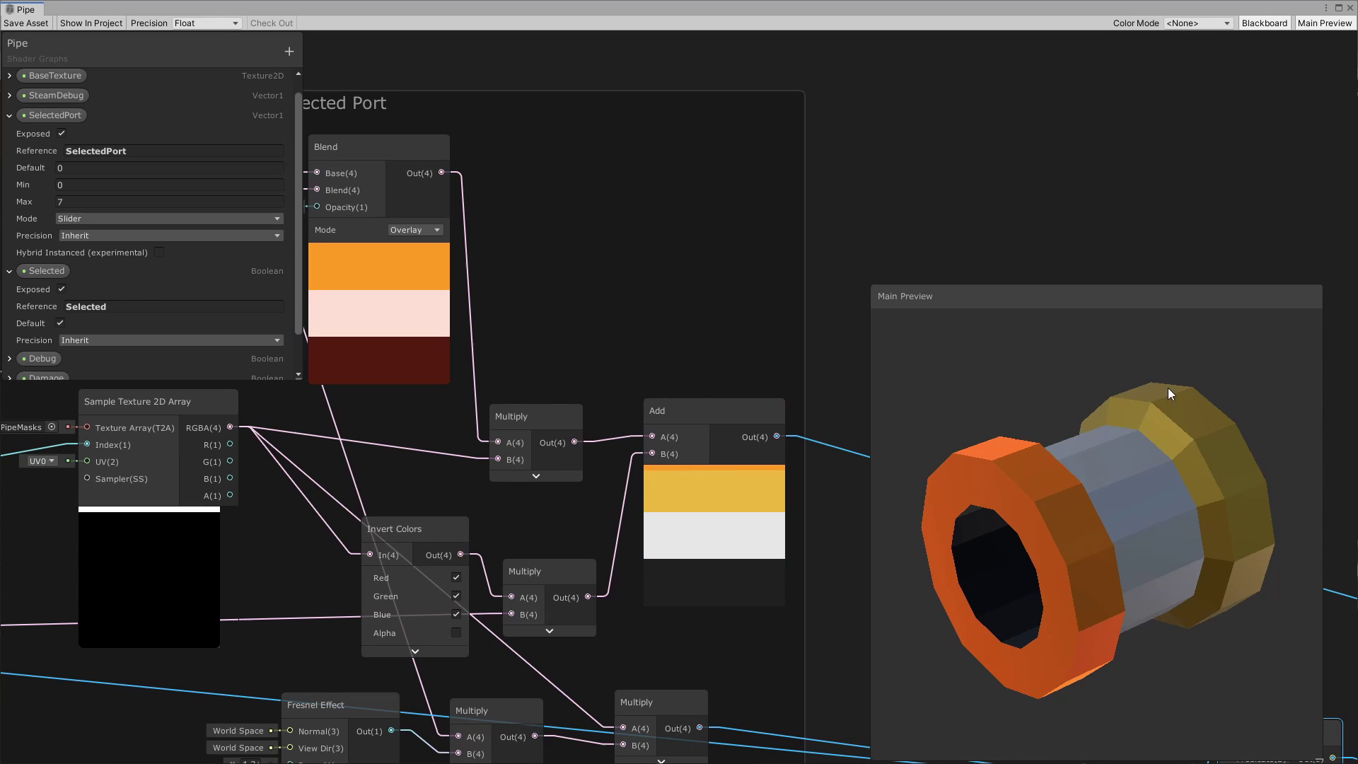
Step: Set SelectedPort's default to 1 and rotate the preview to see the highlight on the other ring
{"action": "left_click", "coordinate": [74, 167]}
{"action": "type", "text": "1"}
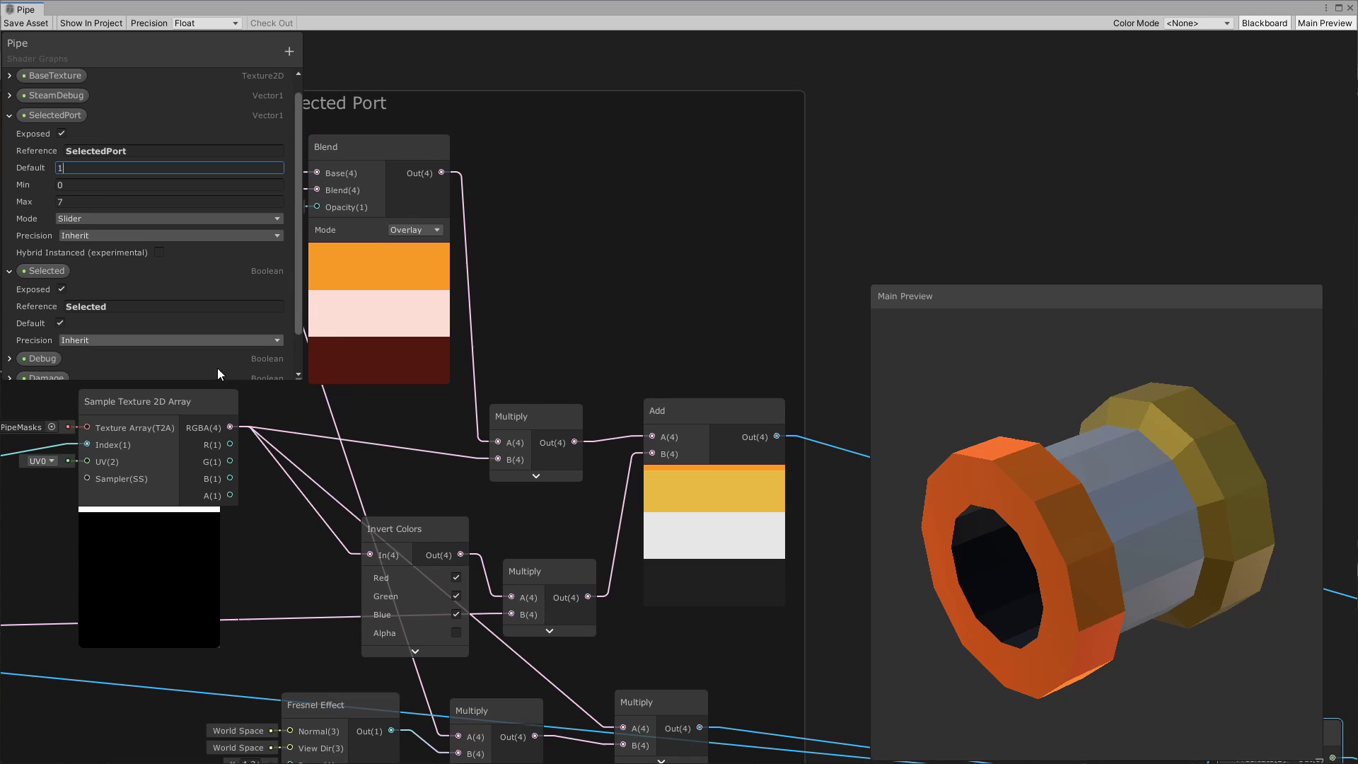
{"action": "key", "text": "Return"}
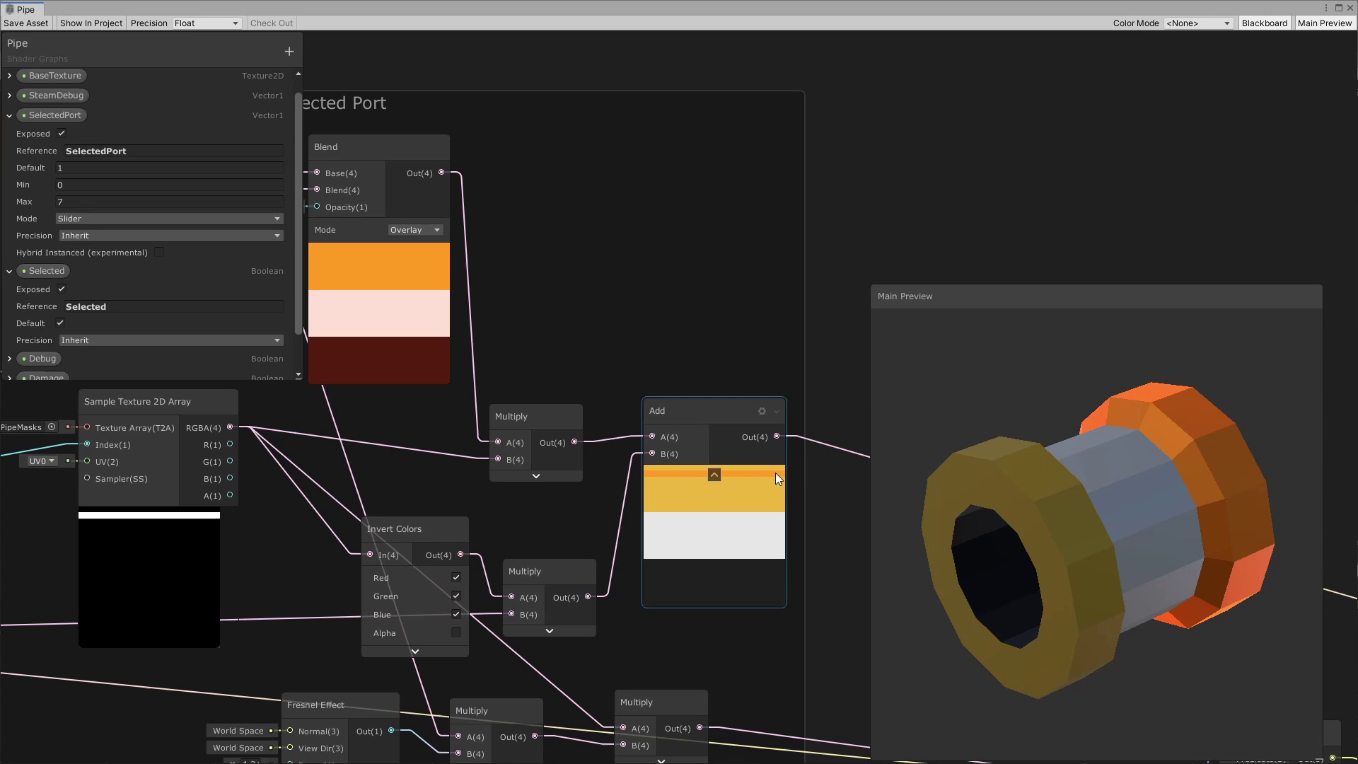
{"action": "left_click_drag", "start_coordinate": [1244, 486], "coordinate": [1103, 497]}
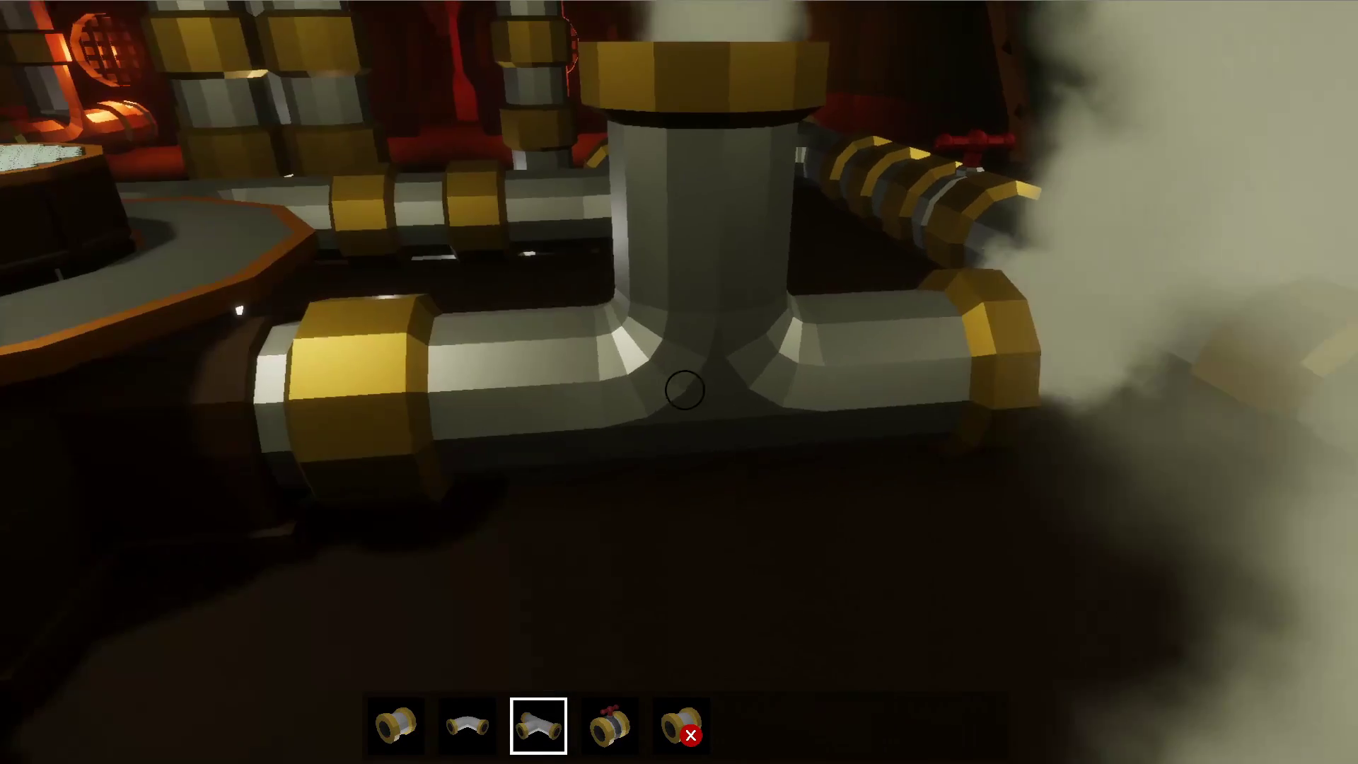
Step: With tool 5, remove the red-highlighted T-pipe, then attach a pipe onto a T-pipe's open end
{"action": "key", "text": "5"}
{"action": "left_click", "coordinate": [683, 389]}
{"action": "scroll", "coordinate": [683, 389], "scroll_direction": "up", "scroll_amount": 2}
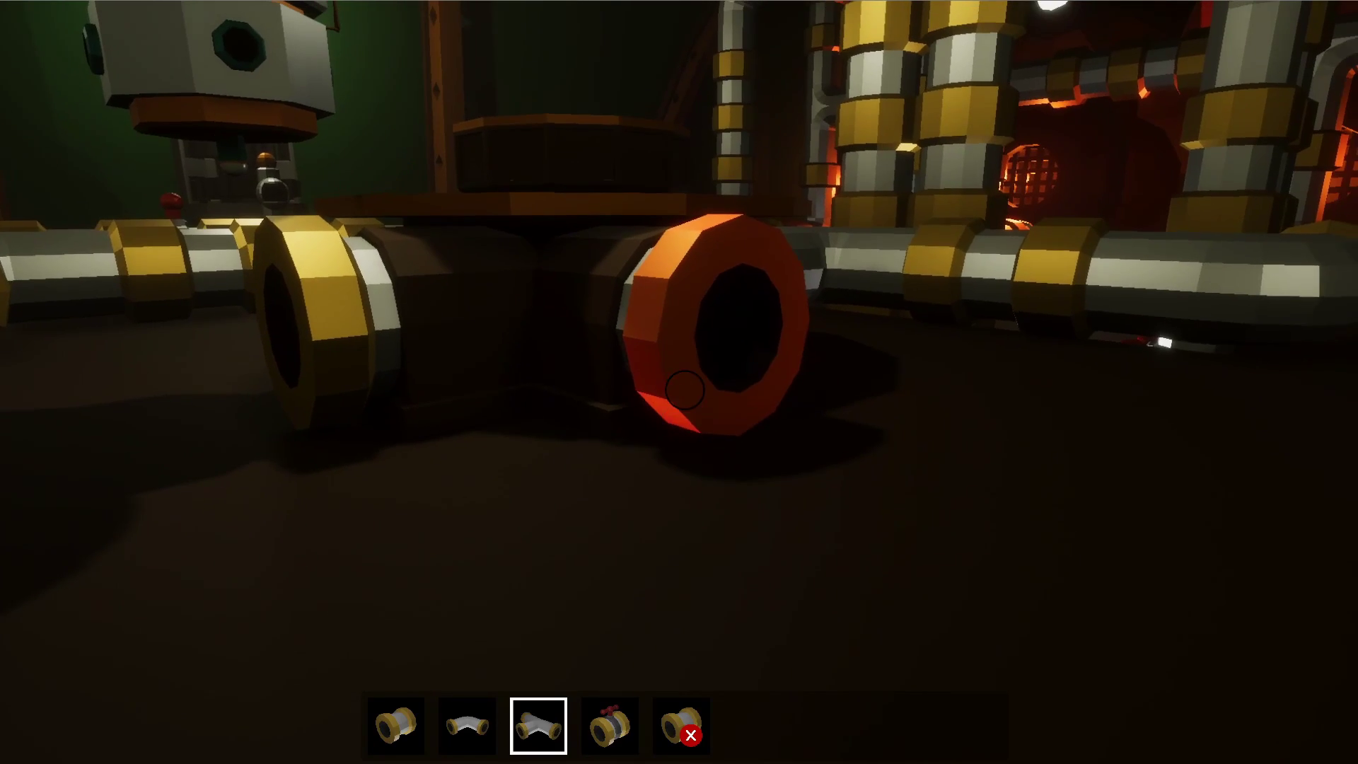
{"action": "left_click", "coordinate": [683, 389]}
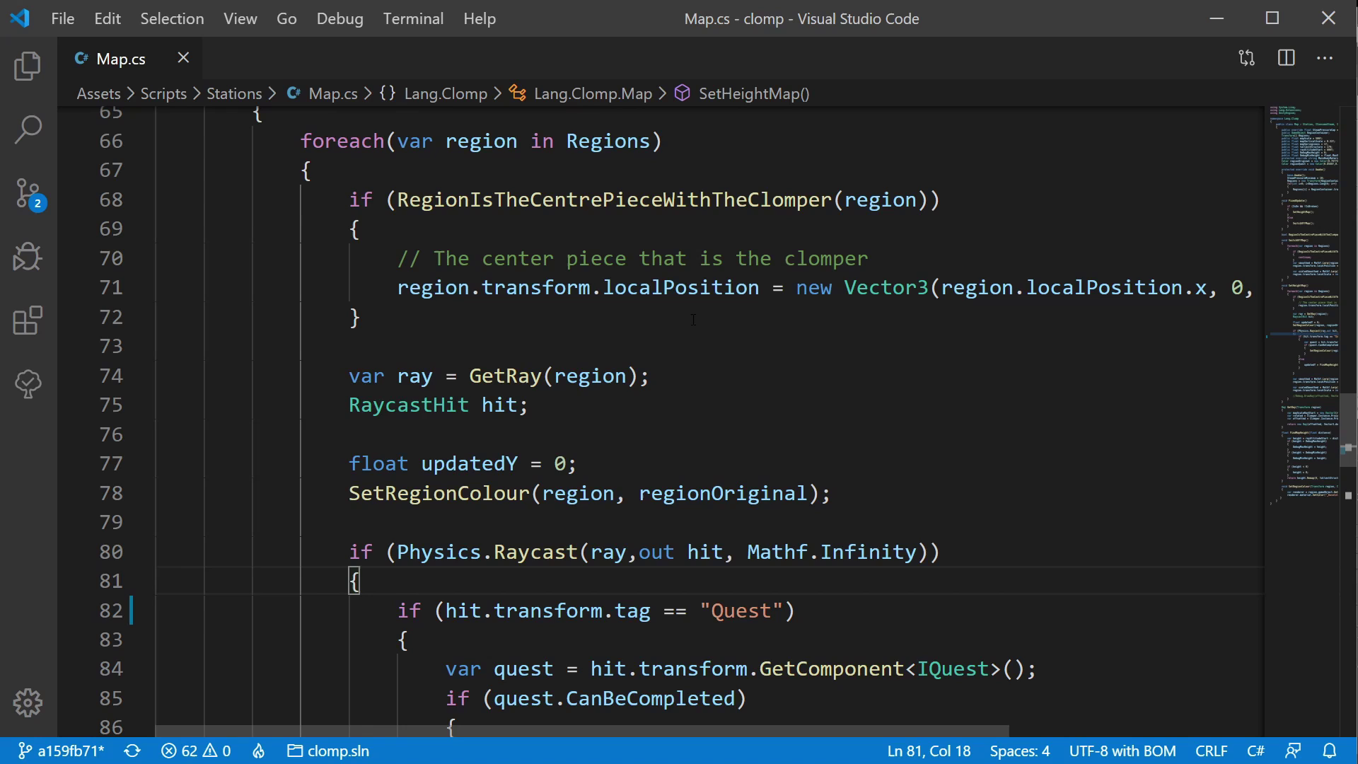
Step: Scroll Map.cs to line 82, select the hit.transform.tag == "Quest" check, then minimize VS Code
{"action": "scroll", "coordinate": [677, 349], "scroll_direction": "down", "scroll_amount": 2}
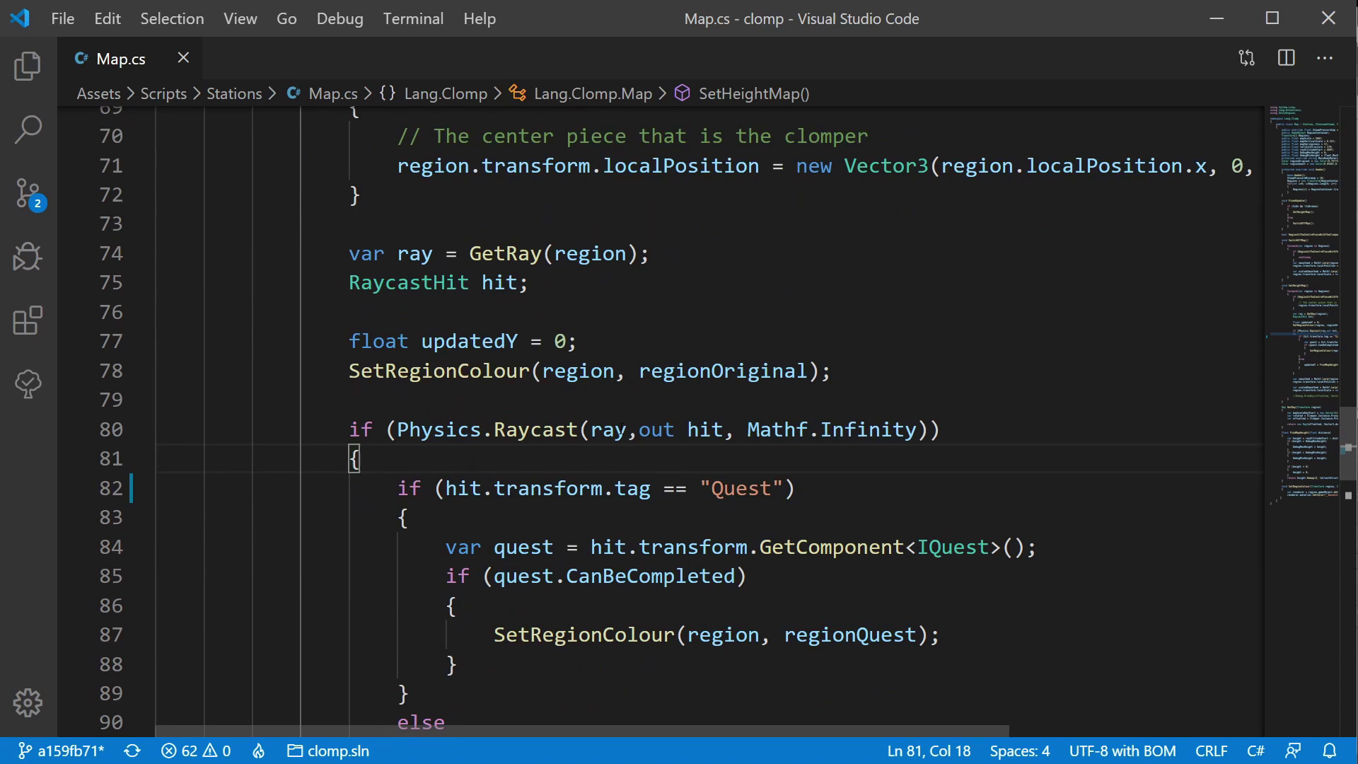
{"action": "scroll", "coordinate": [619, 429], "scroll_direction": "down", "scroll_amount": 1}
{"action": "left_click_drag", "start_coordinate": [400, 431], "coordinate": [837, 424]}
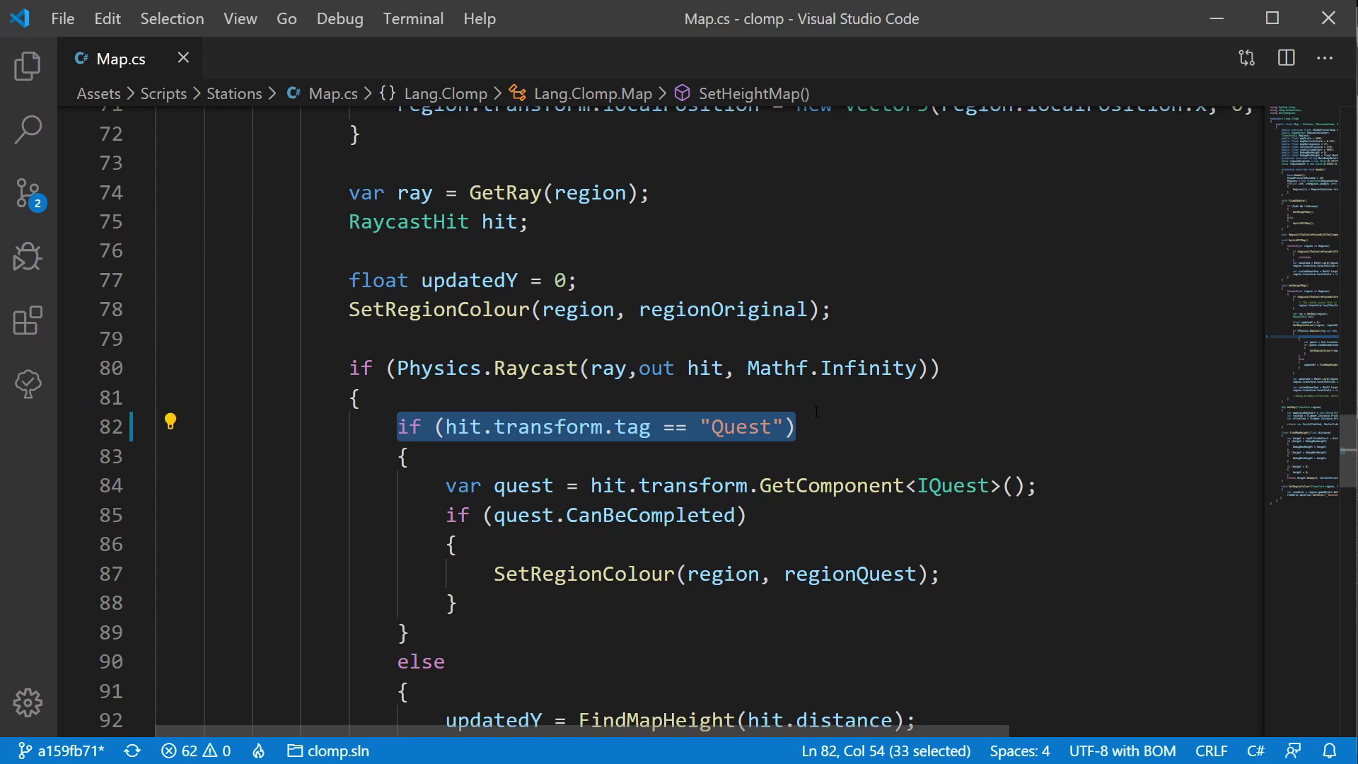
{"action": "scroll", "coordinate": [816, 411], "scroll_direction": "down", "scroll_amount": 1}
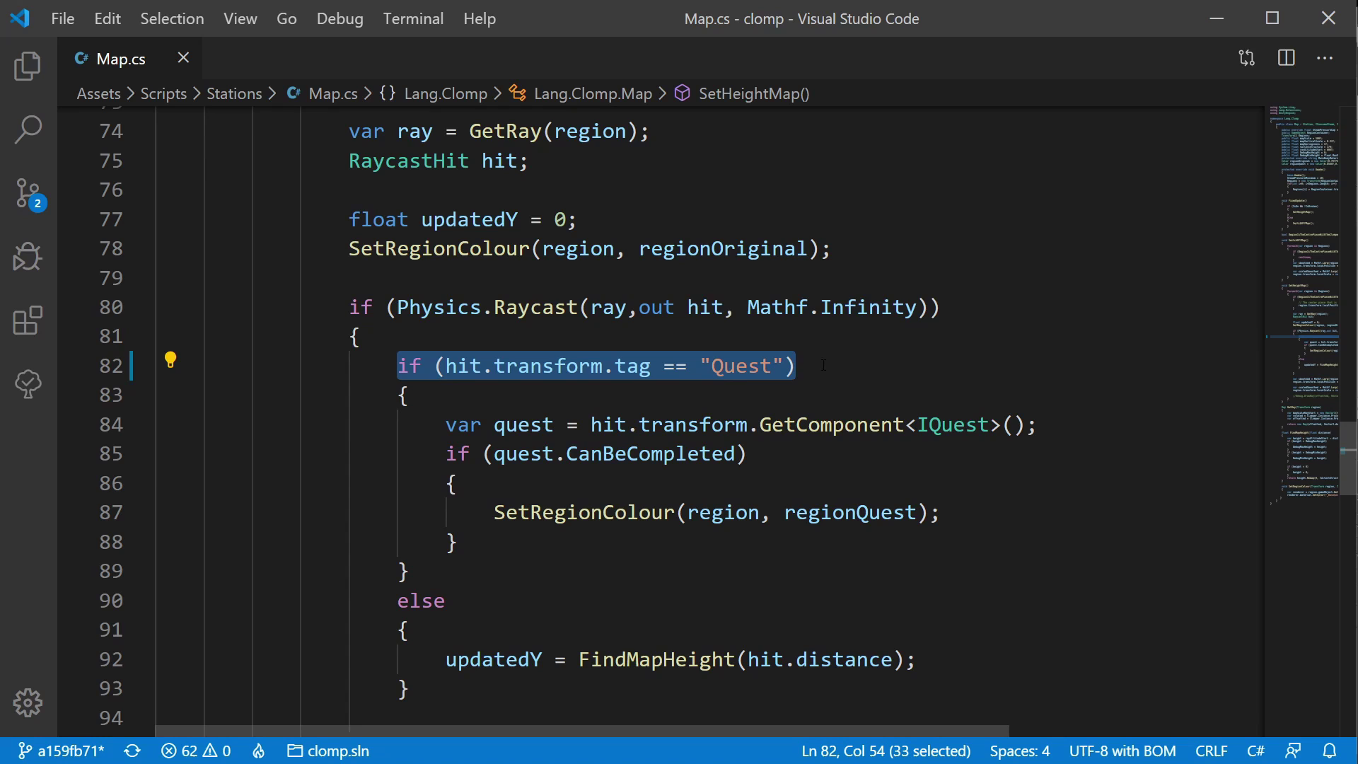
{"action": "left_click", "coordinate": [1222, 23]}
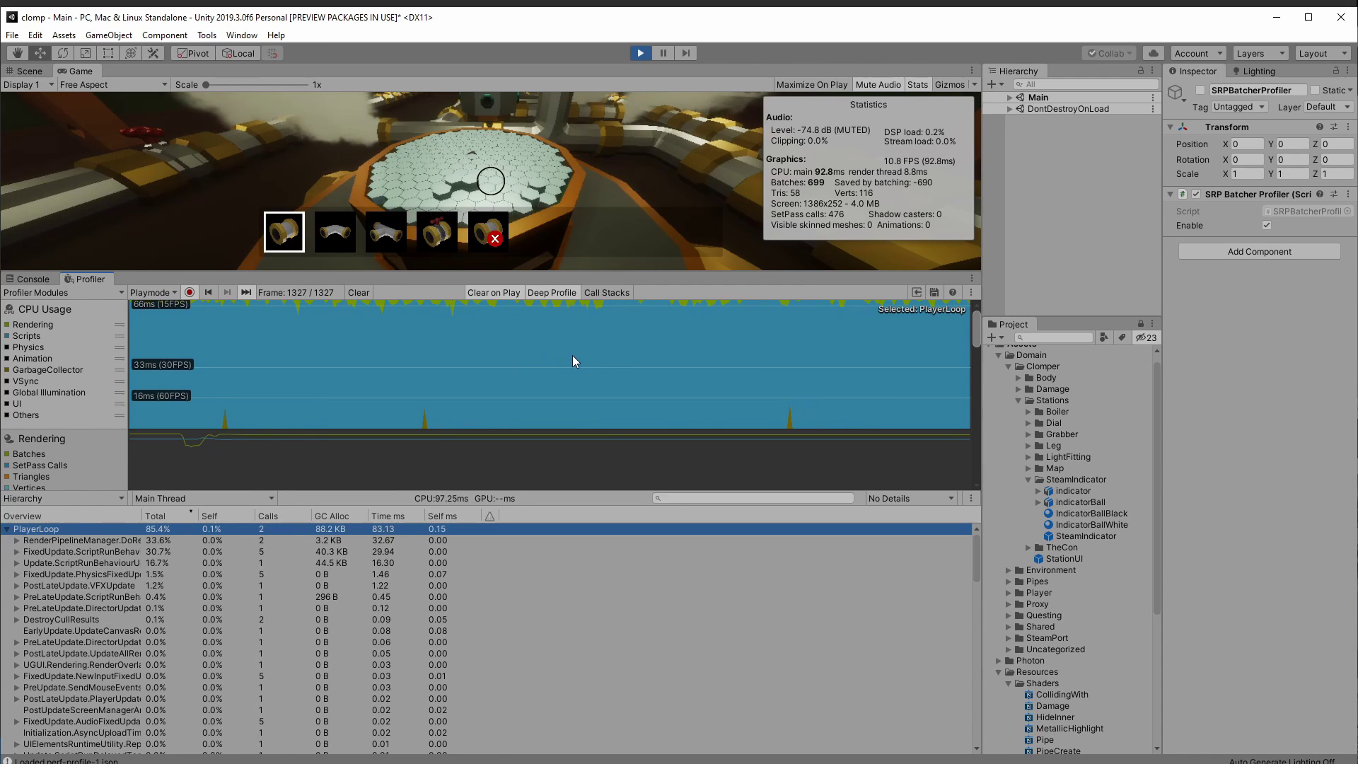
Step: Stop the game, expand FixedUpdate to Map.FixedUpdate, and highlight the tag comparison in code
{"action": "left_click", "coordinate": [640, 53]}
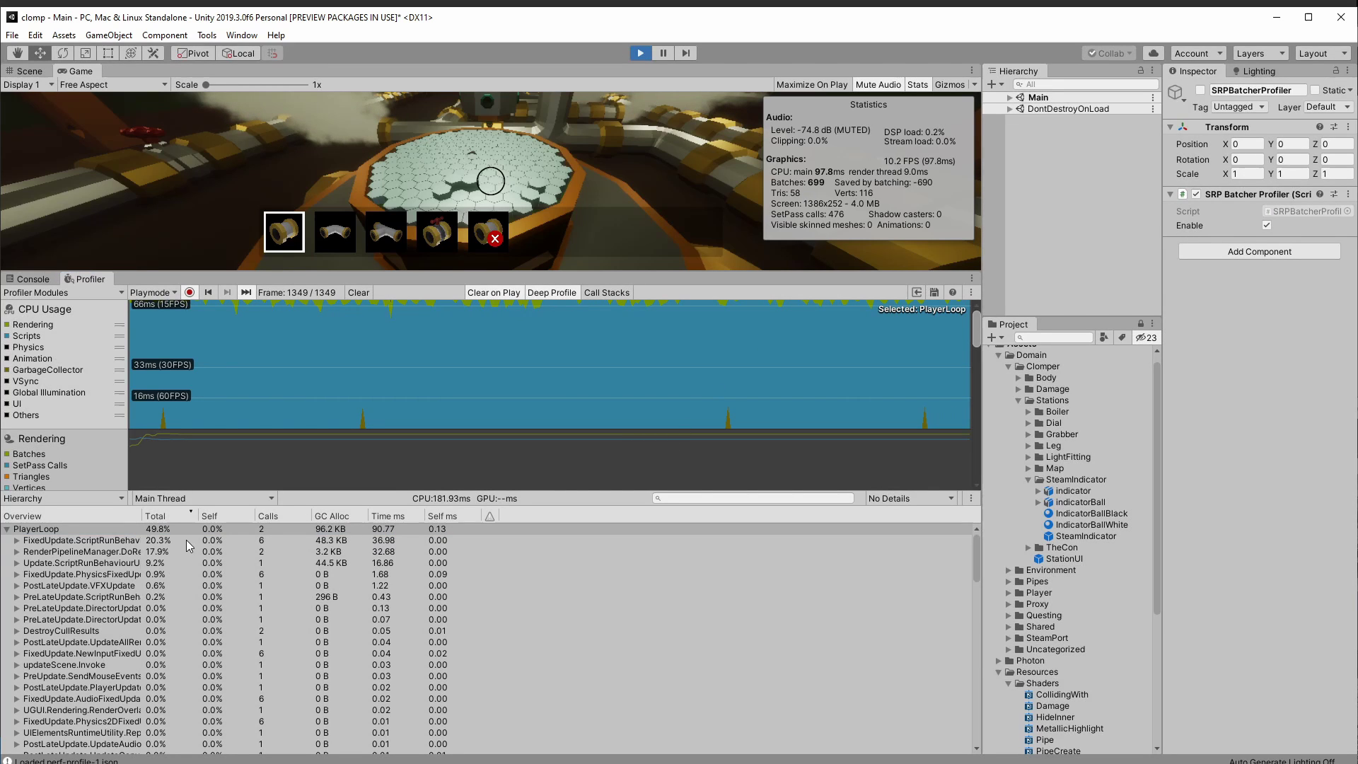
{"action": "left_click", "coordinate": [16, 552]}
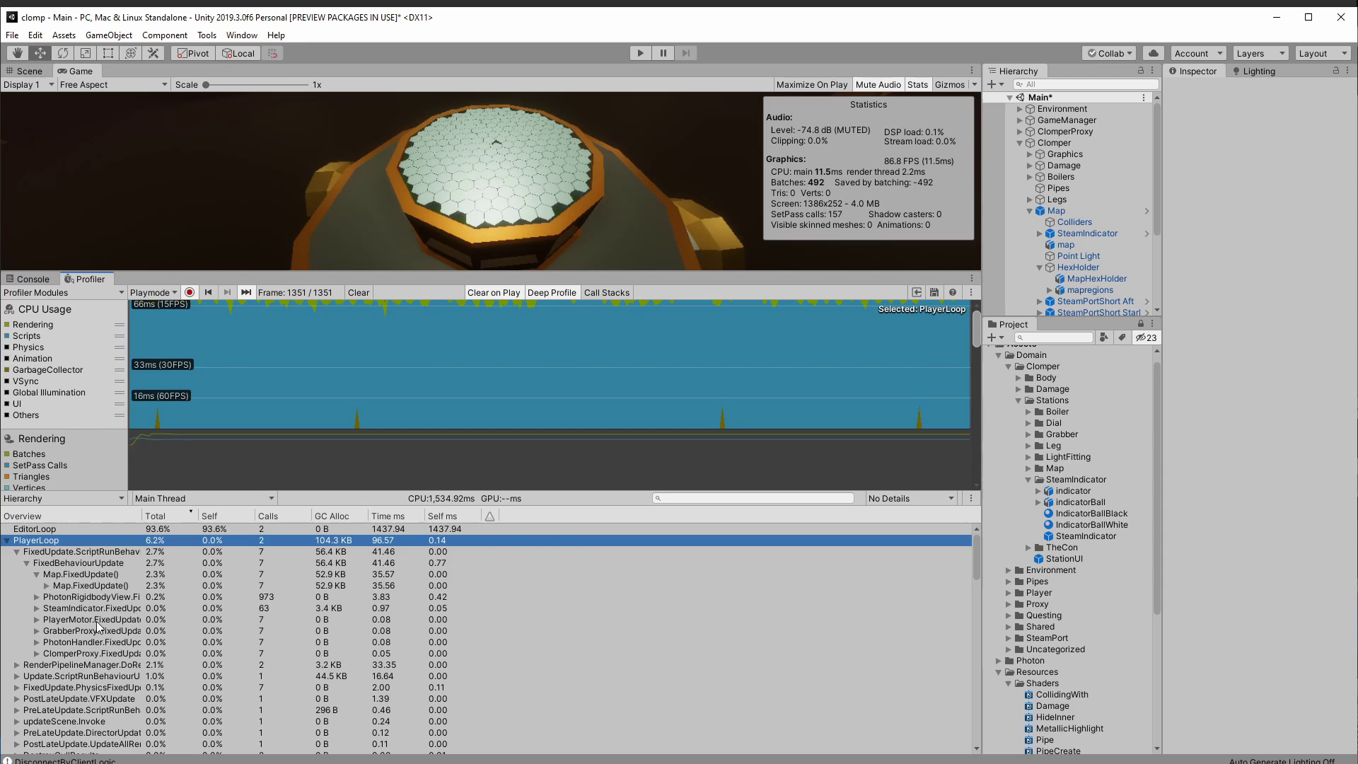
{"action": "left_click", "coordinate": [81, 586]}
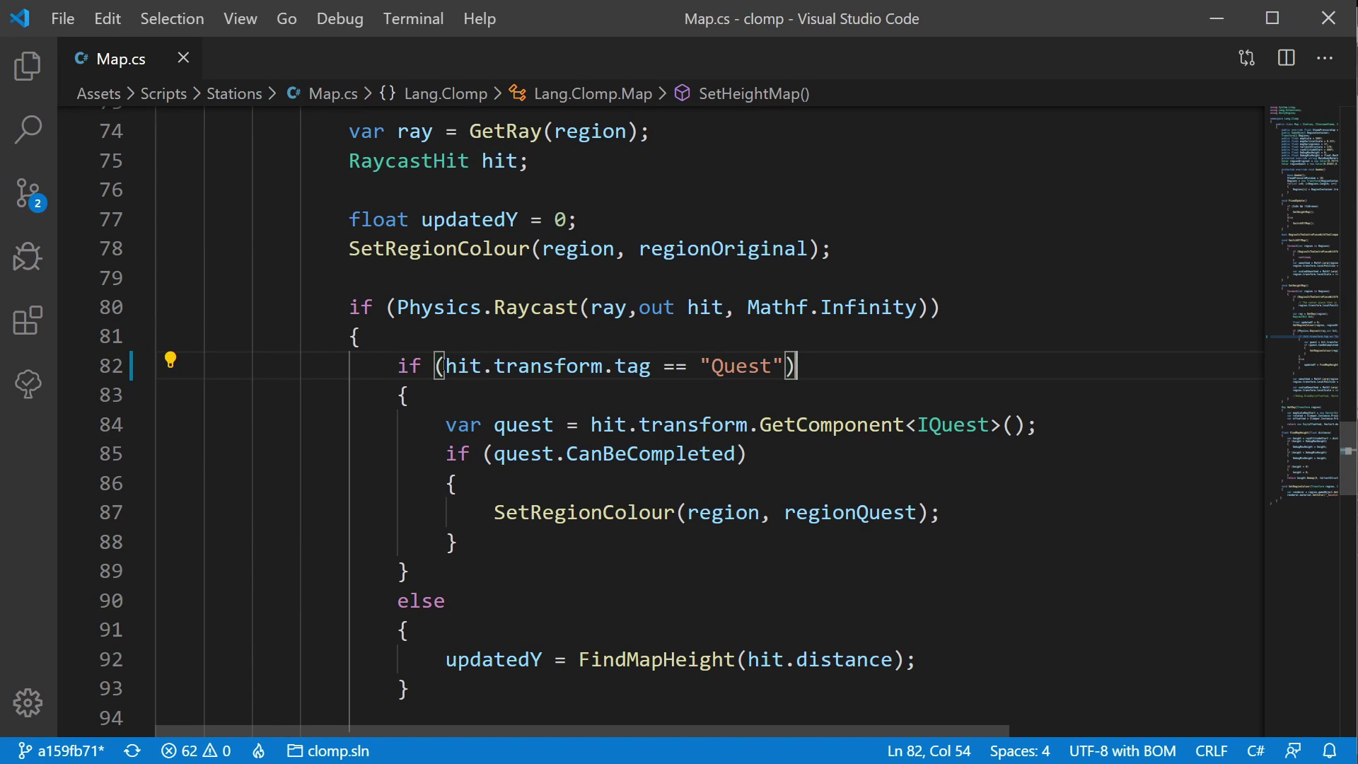
{"action": "left_click_drag", "start_coordinate": [445, 366], "coordinate": [785, 365]}
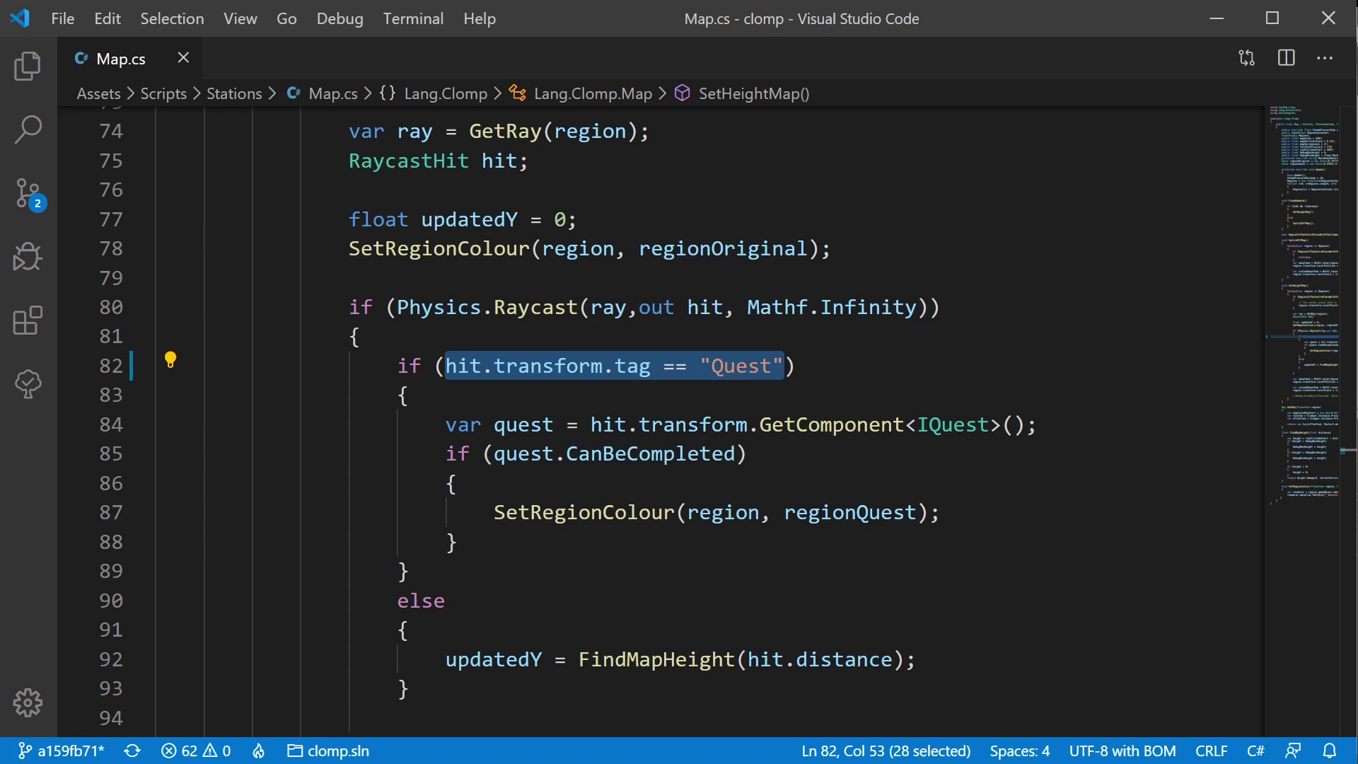
{"action": "key", "text": "alt+Tab"}
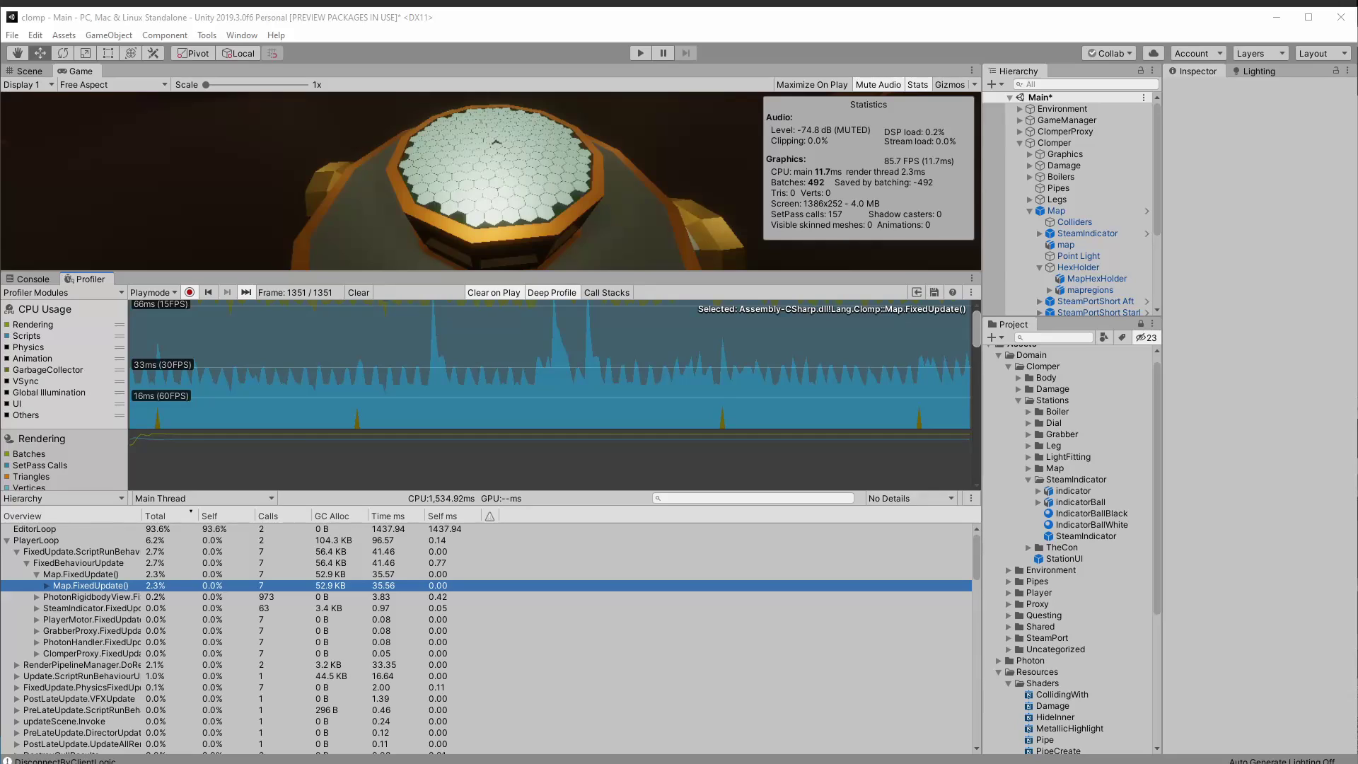
Step: Expand Map.SetHeightMap down to GameObject.get_tag, revealing its 52.5 KB allocation over 1281 calls
{"action": "left_click", "coordinate": [47, 587]}
{"action": "left_click", "coordinate": [57, 598]}
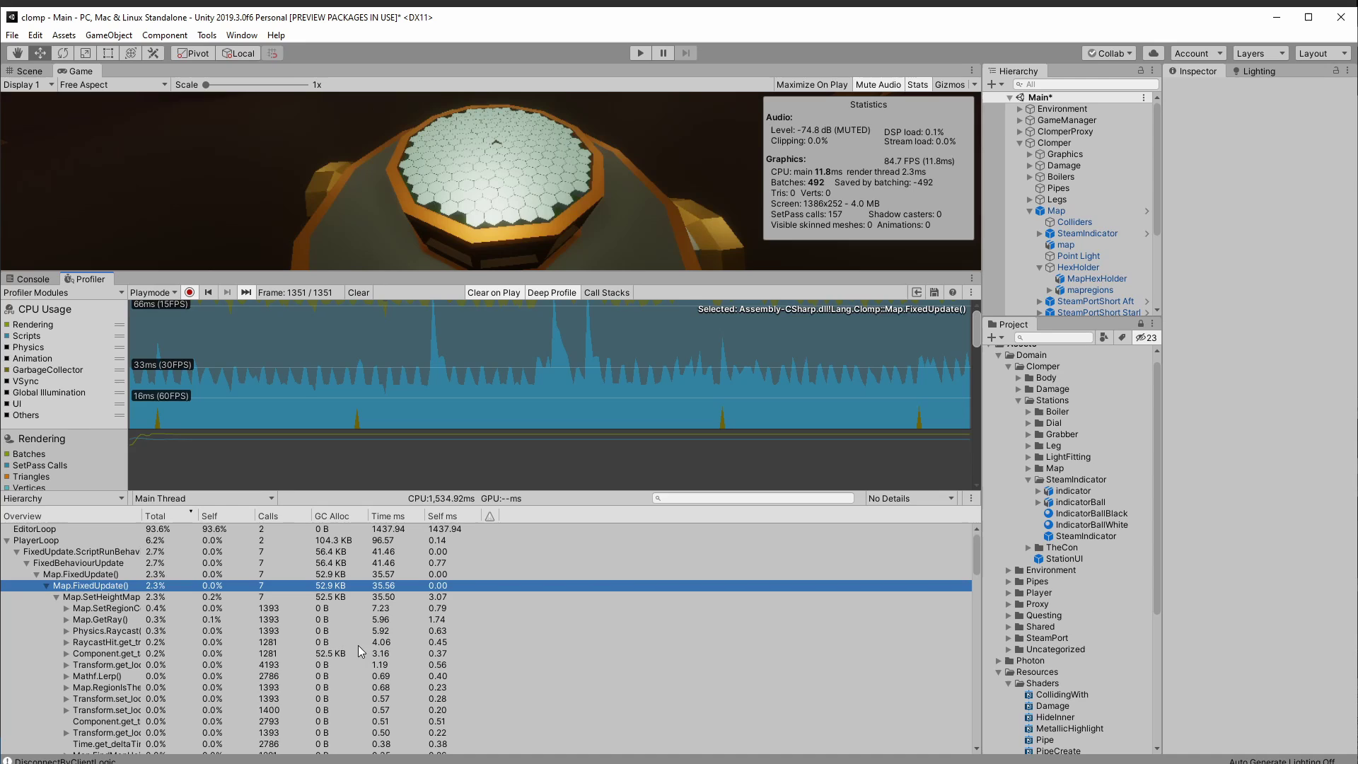
{"action": "left_click", "coordinate": [330, 645]}
{"action": "left_click", "coordinate": [258, 655]}
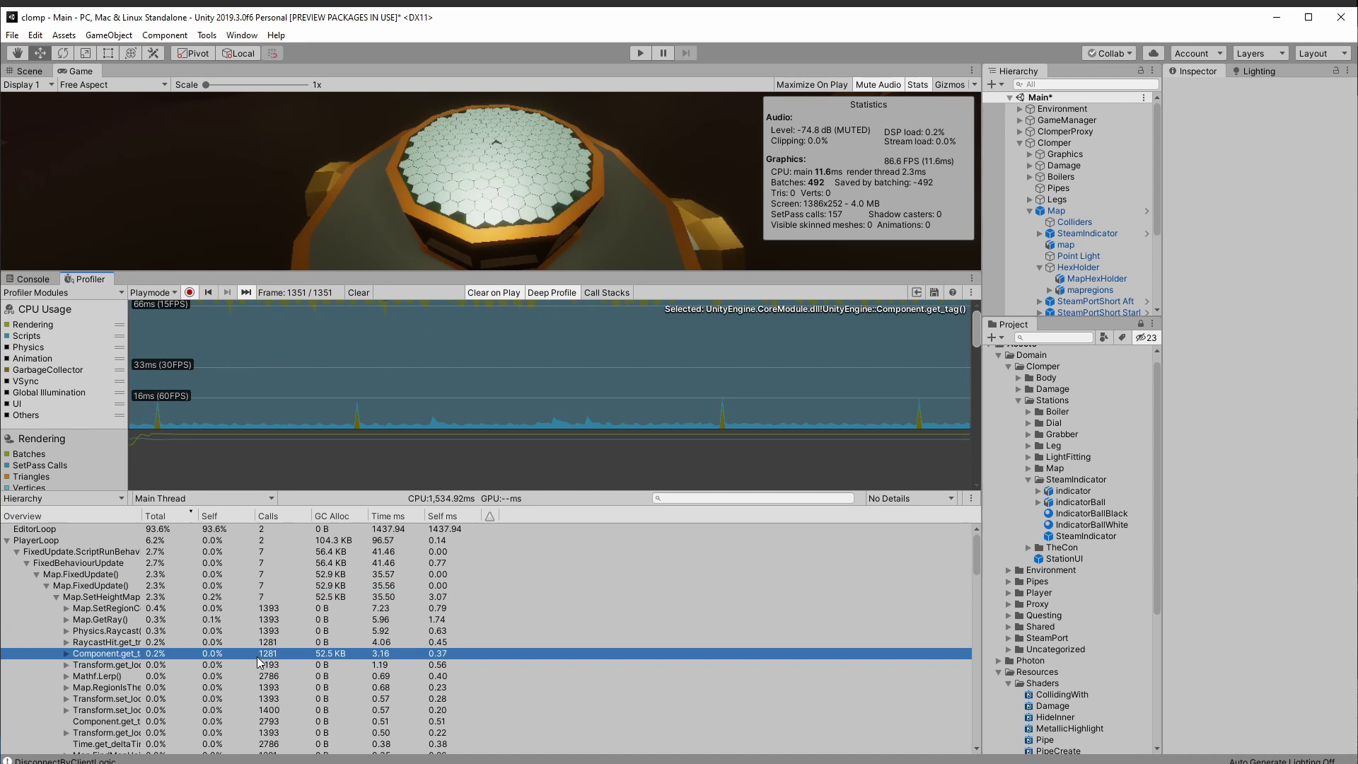
{"action": "left_click", "coordinate": [66, 653]}
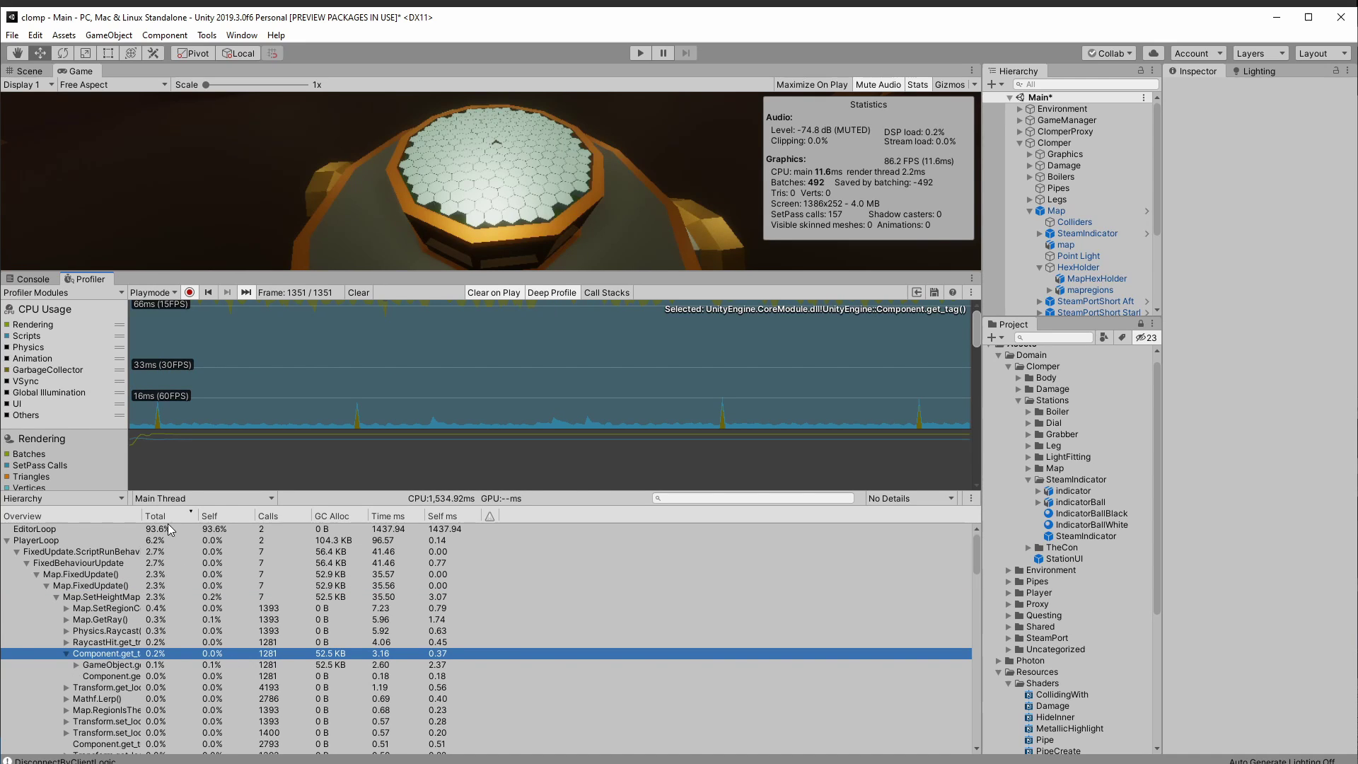
{"action": "left_click_drag", "start_coordinate": [142, 522], "coordinate": [282, 528]}
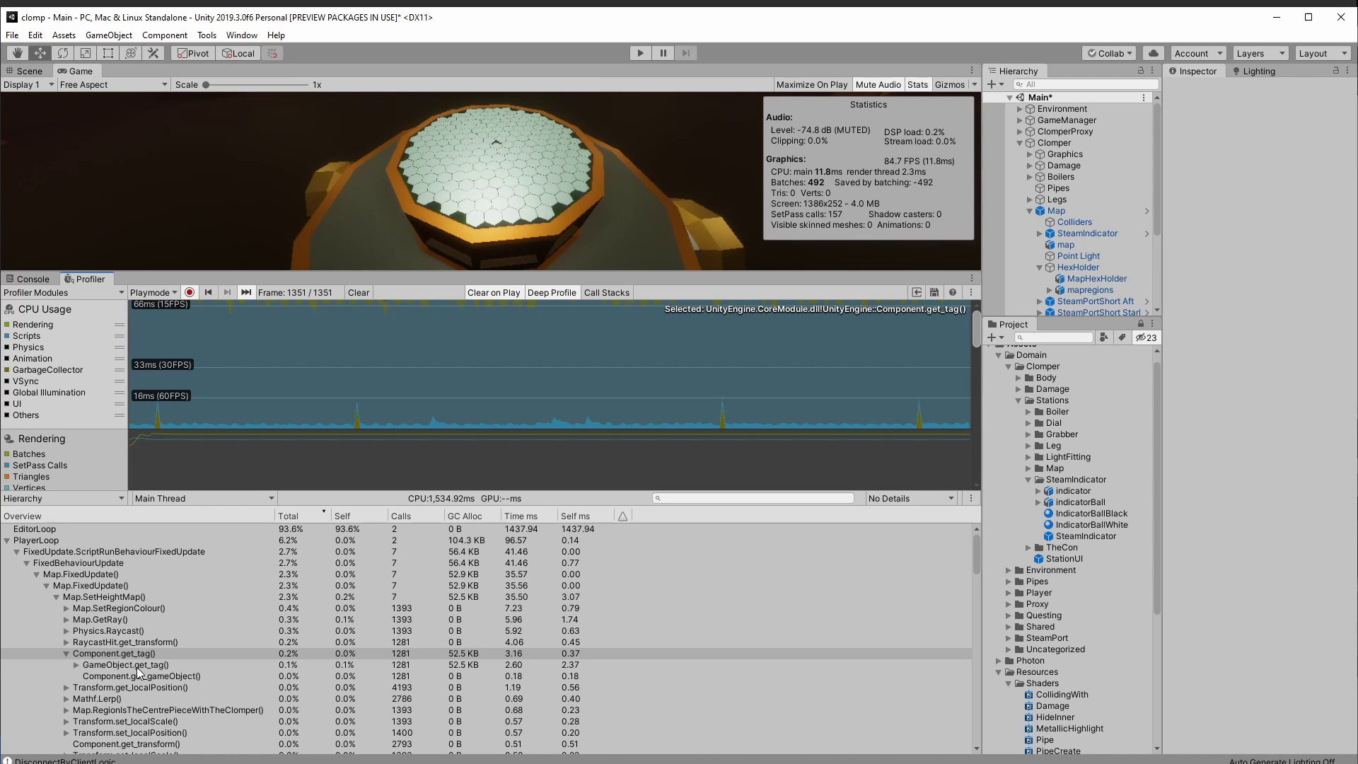
{"action": "left_click", "coordinate": [138, 668]}
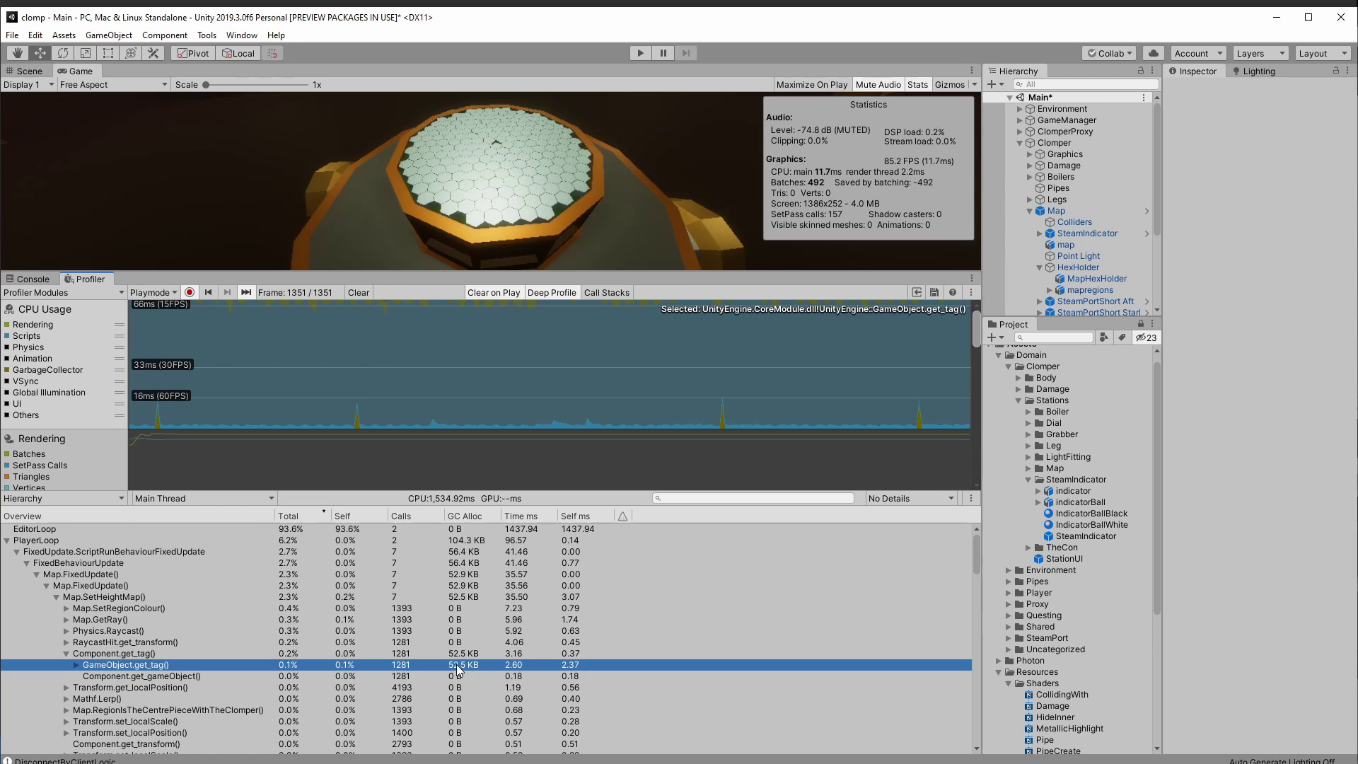
Step: Back in Map.cs, delete '.tag ==' from the Quest check on line 82
{"action": "key", "text": "alt+Tab"}
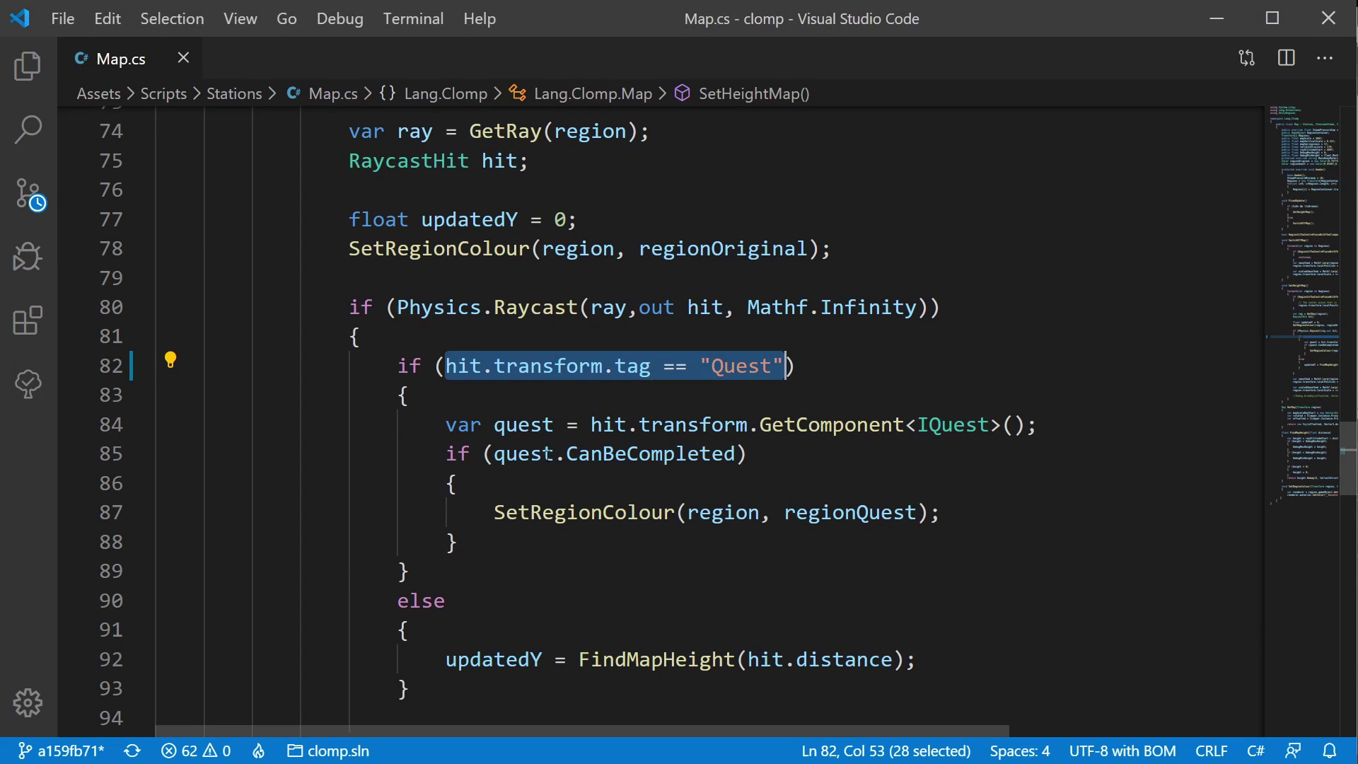
{"action": "mouse_move", "coordinate": [638, 373]}
{"action": "key", "text": "shift+Left"}
{"action": "key", "text": "Escape"}
{"action": "key", "text": "shift+Left"}
{"action": "key", "text": "shift+Left"}
{"action": "key", "text": "shift+Left"}
{"action": "key", "text": "shift+Left"}
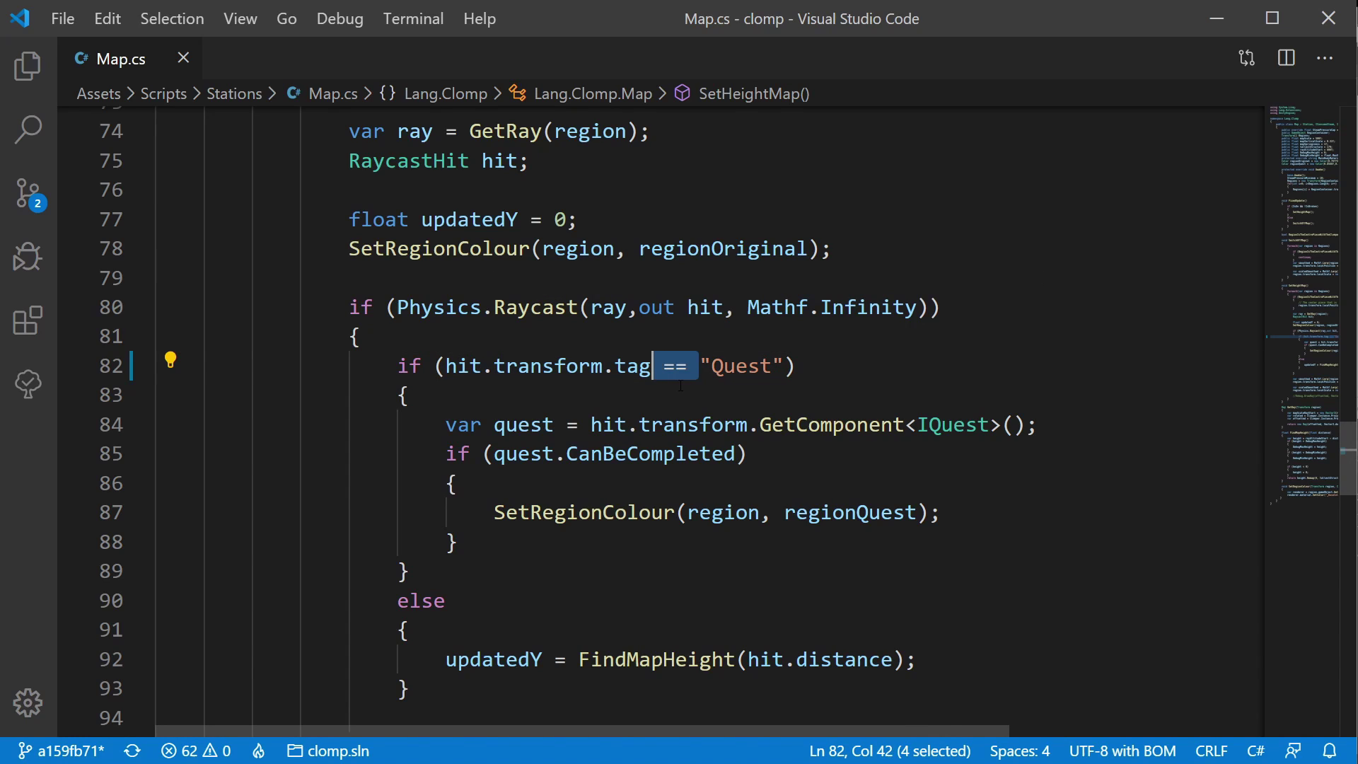
{"action": "key", "text": "BackSpace"}
{"action": "key", "text": "BackSpace"}
{"action": "key", "text": "BackSpace"}
{"action": "key", "text": "BackSpace"}
{"action": "key", "text": "BackSpace"}
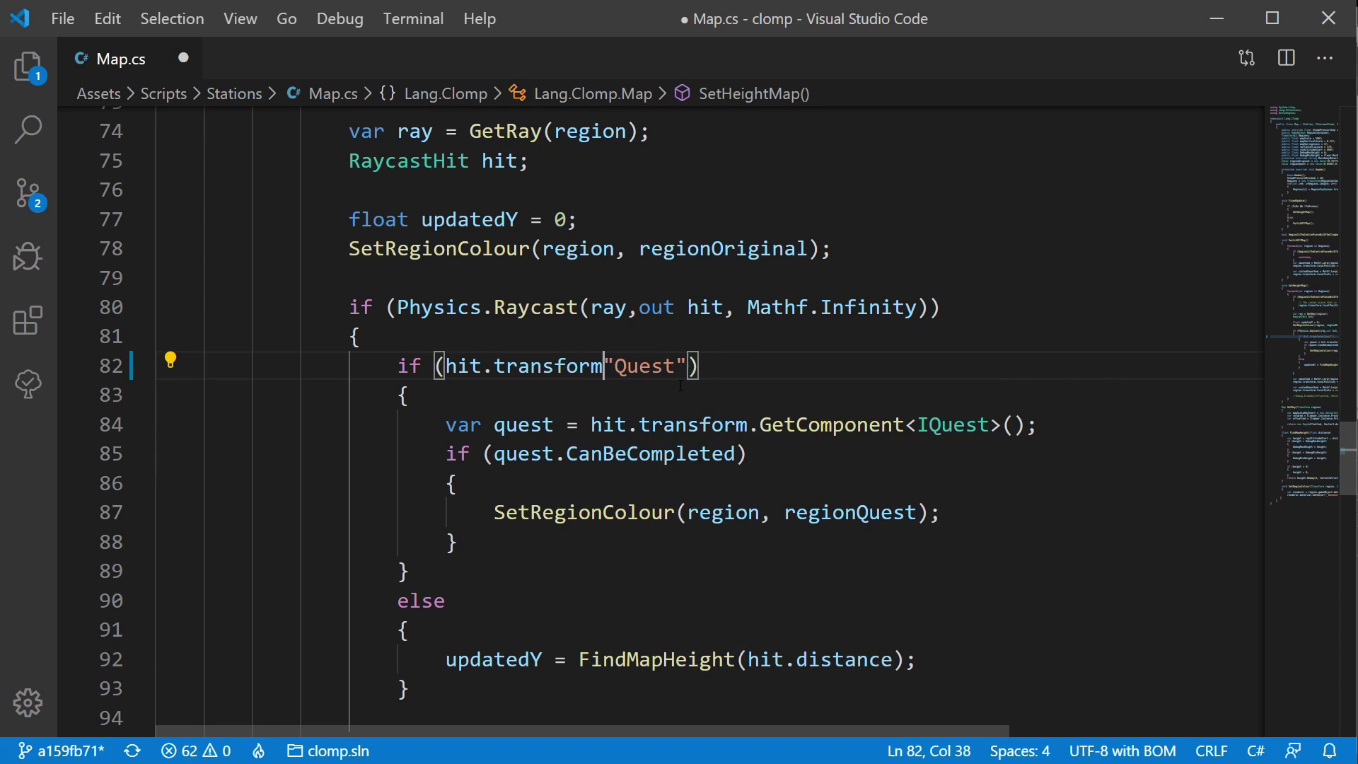
{"action": "type", "text": ","}
Step: Complete the check as hit.transform.CompareTag("Quest") using the IntelliSense suggestion
{"action": "key", "text": "BackSpace"}
{"action": "type", "text": ".Com"}
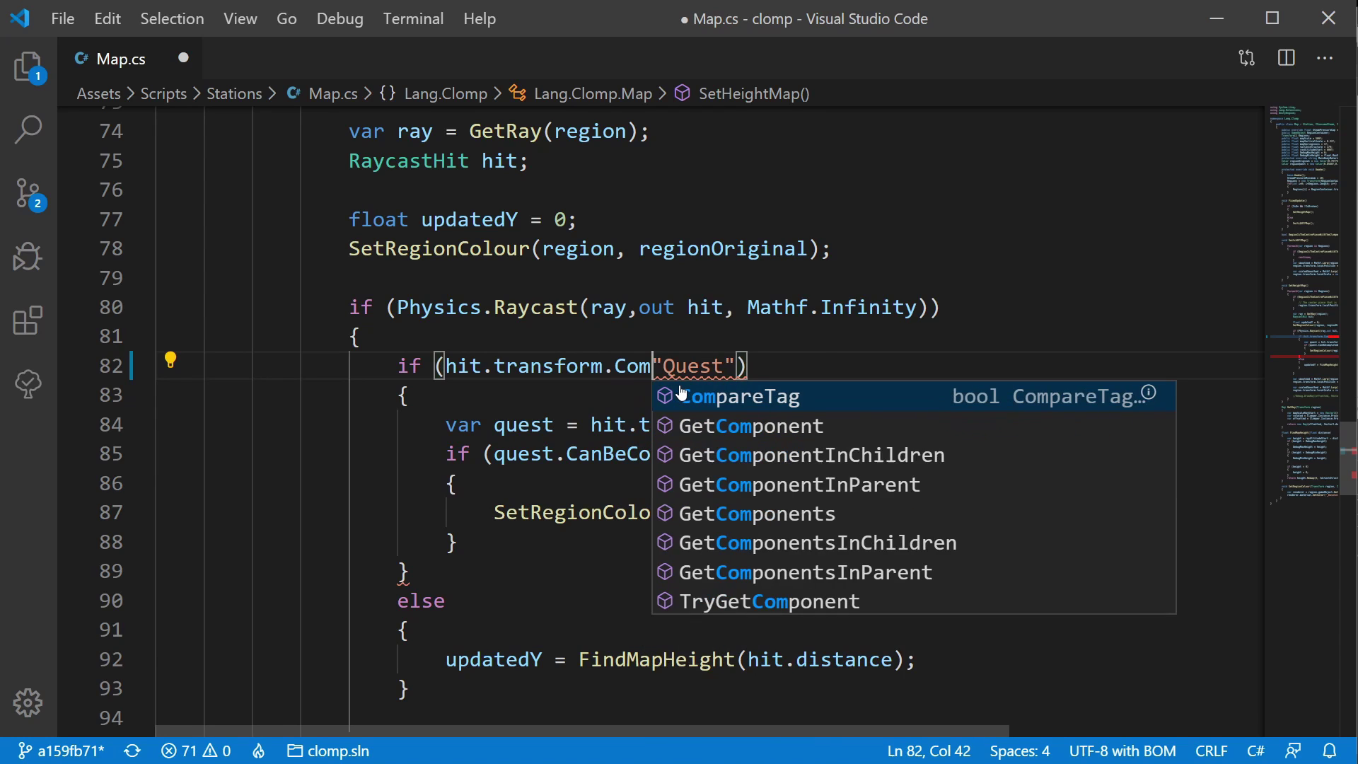
{"action": "key", "text": "Tab"}
{"action": "type", "text": "(*"}
{"action": "key", "text": "BackSpace"}
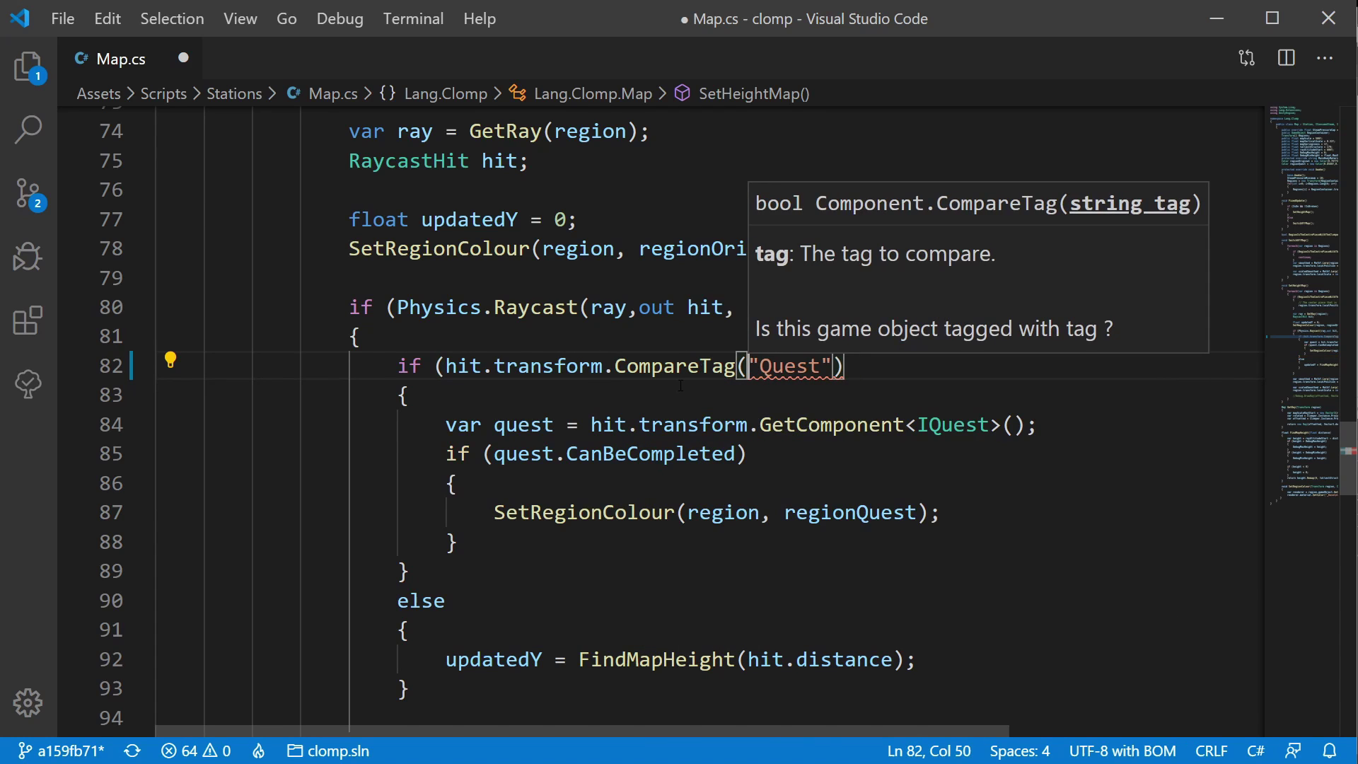
{"action": "key", "text": "Right"}
{"action": "key", "text": "Right"}
{"action": "key", "text": "Right"}
{"action": "key", "text": "Right"}
{"action": "key", "text": "Right"}
{"action": "key", "text": "Right"}
{"action": "key", "text": "Right"}
{"action": "type", "text": ")"}
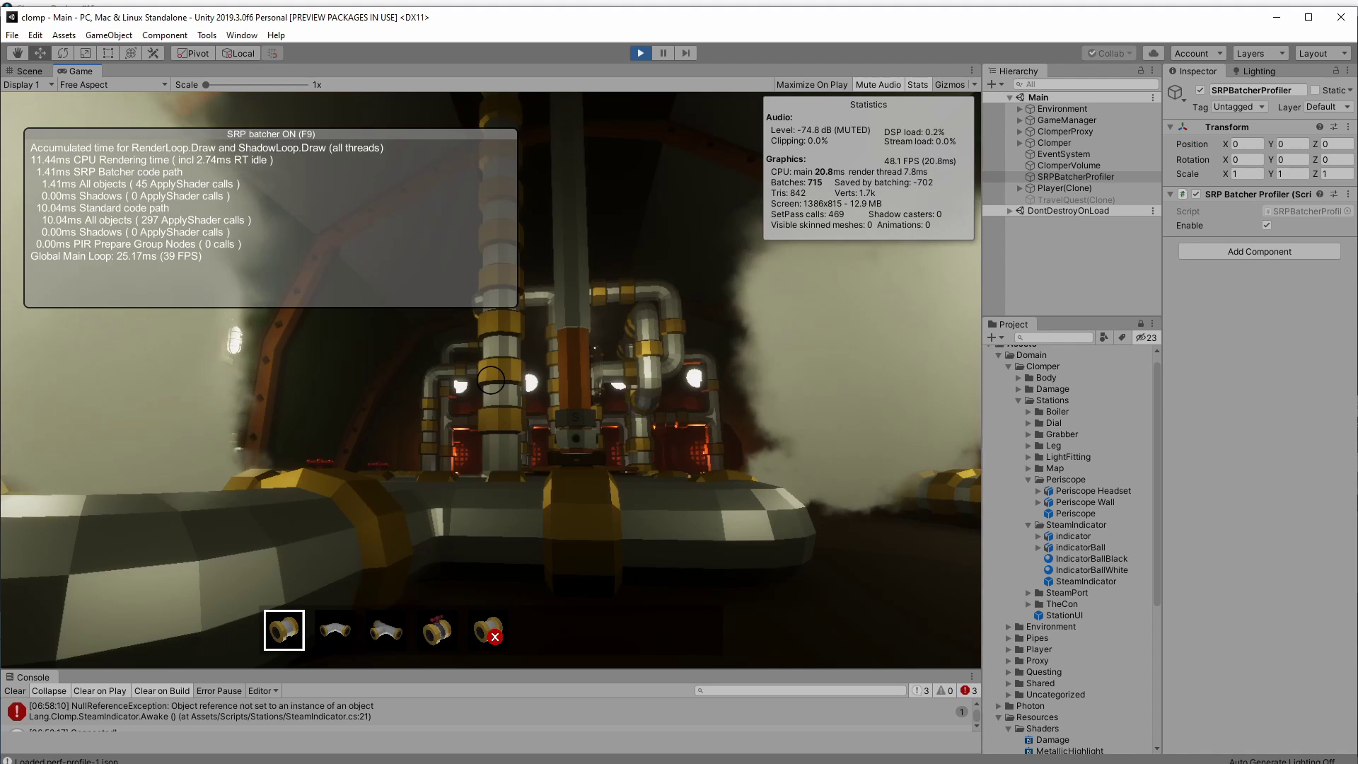
Step: Switch the SRP Batcher off with F9, dropping the game to 31.8 FPS and 1055 SetPass calls
{"action": "key", "text": "F9"}
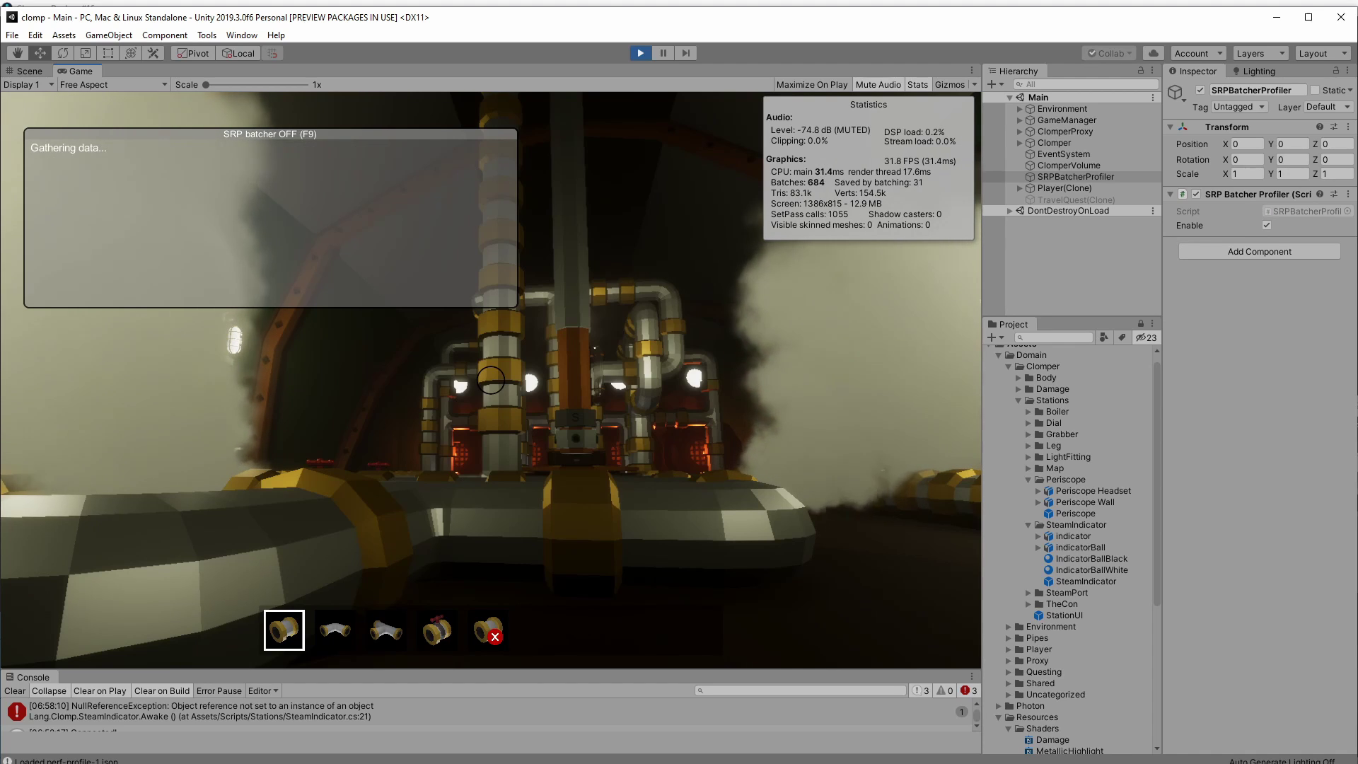